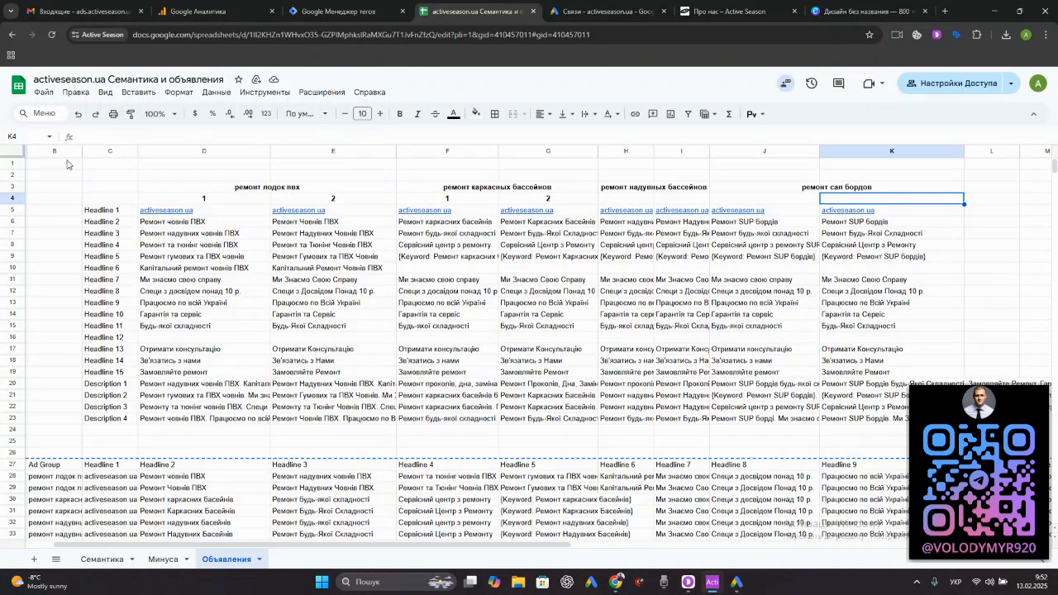
Step: Review the headline and description texts per ad group and the ad import table below them on the Объявления sheet
mouse_move(199, 210)
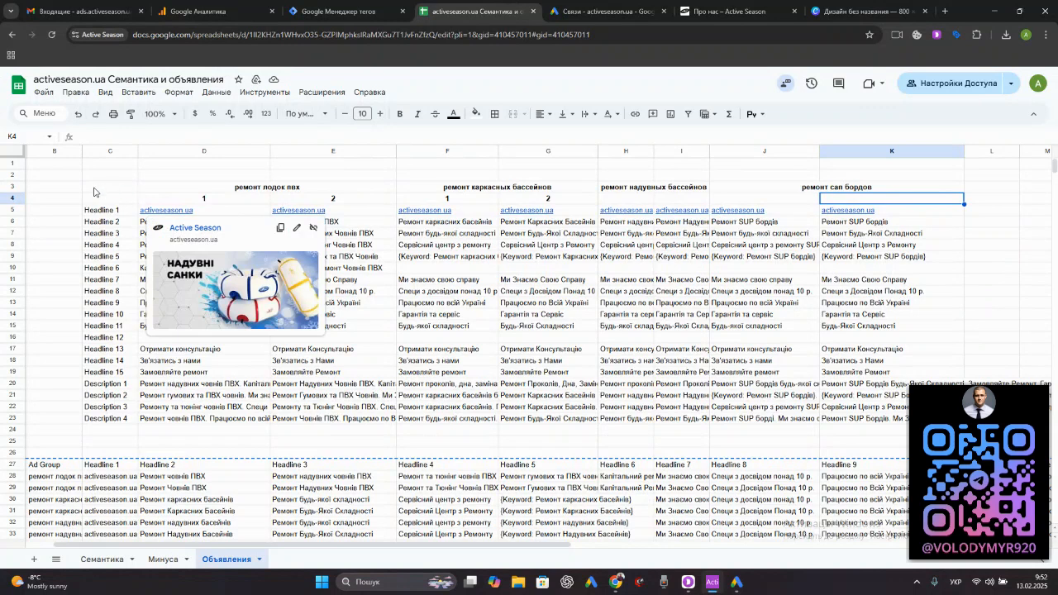
left_click(55, 311)
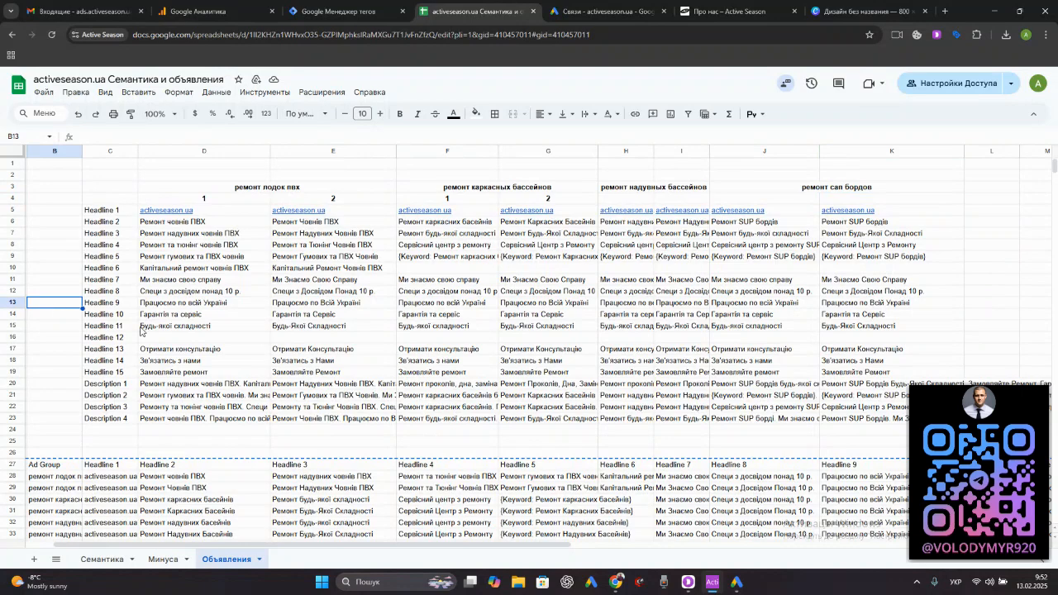
scroll(334, 416, "down", 1)
scroll(334, 415, "down", 3)
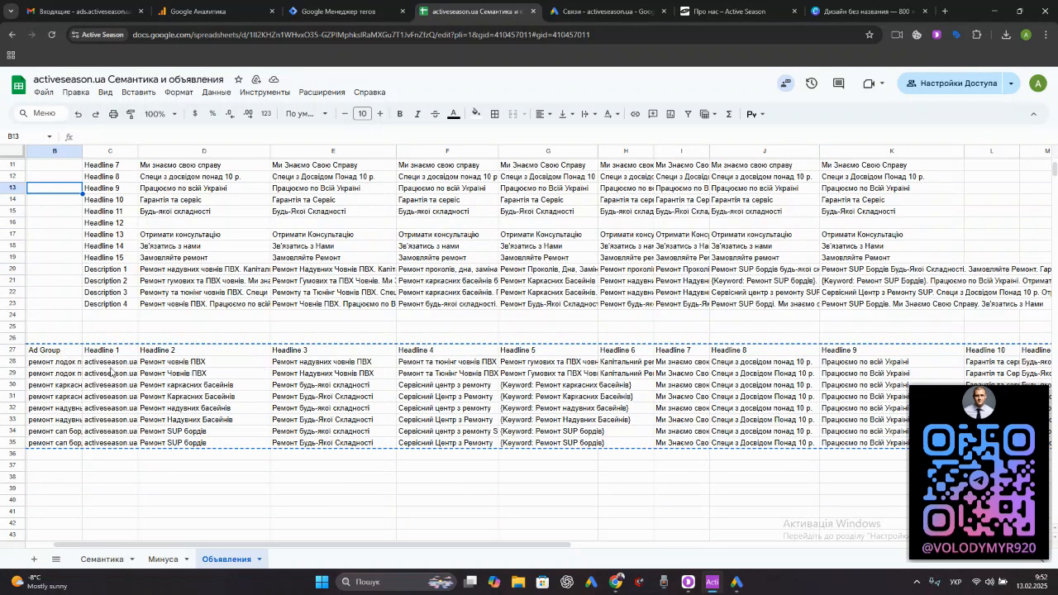
scroll(59, 366, "left", 1)
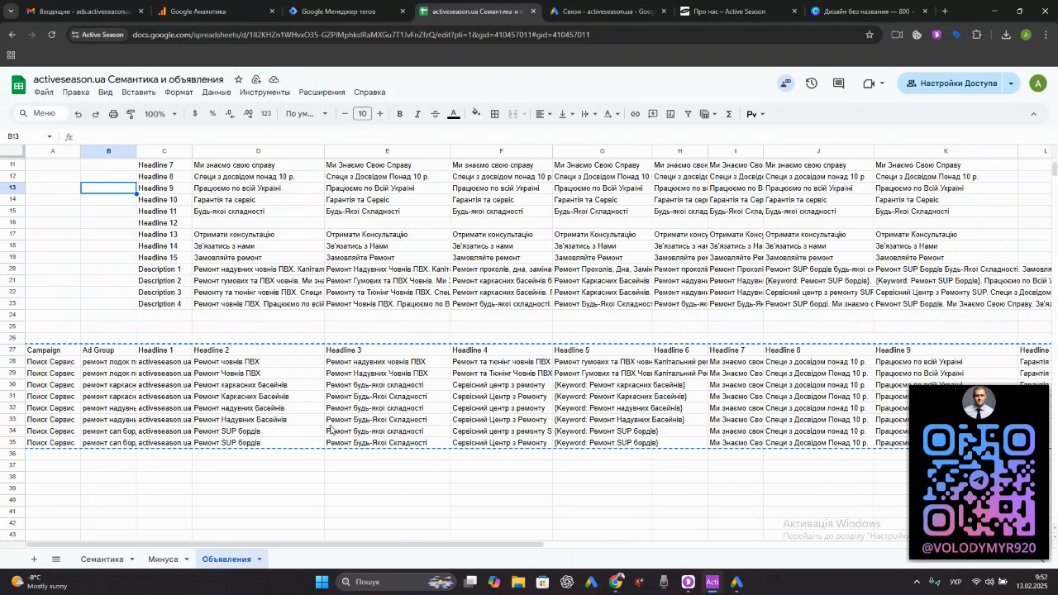
scroll(357, 325, "up", 3)
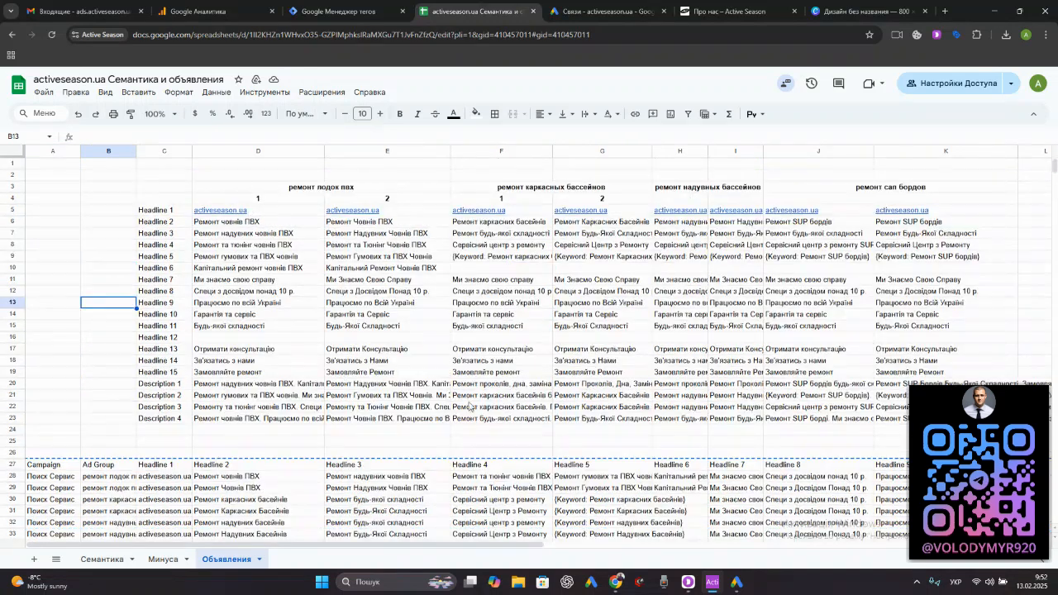
mouse_move(217, 216)
scroll(232, 449, "down", 2)
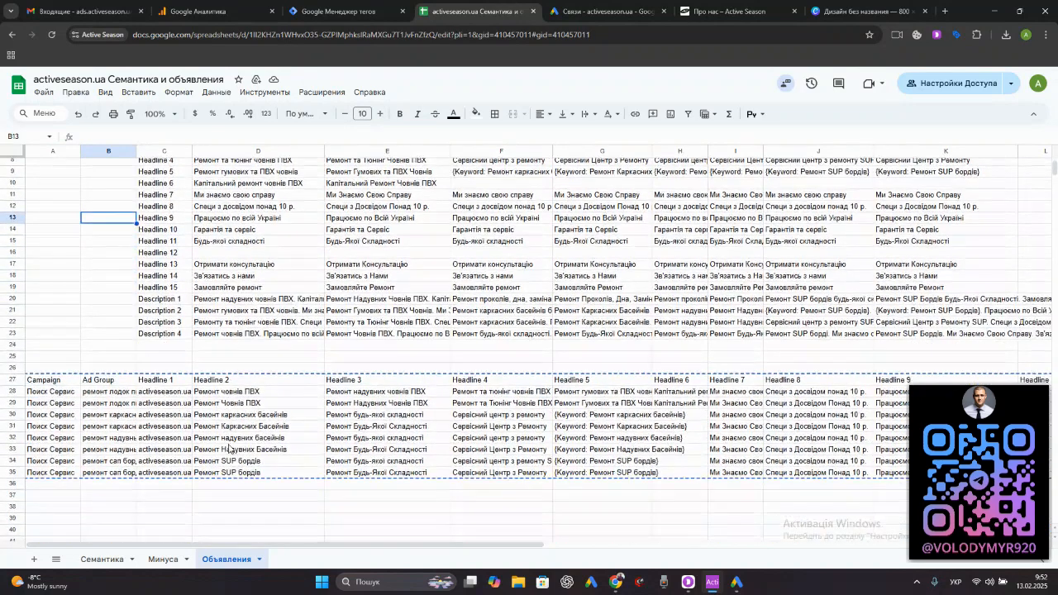
Step: Select and copy the whole ad import table A27:V35, from the Campaign column through Final Url
left_click(55, 384)
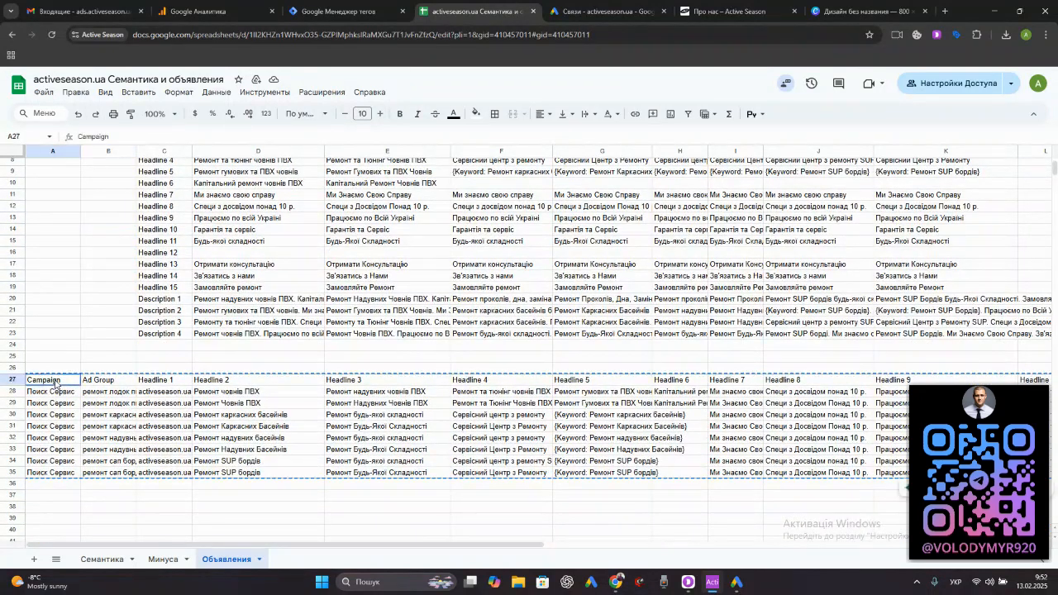
key("ctrl+shift+Down")
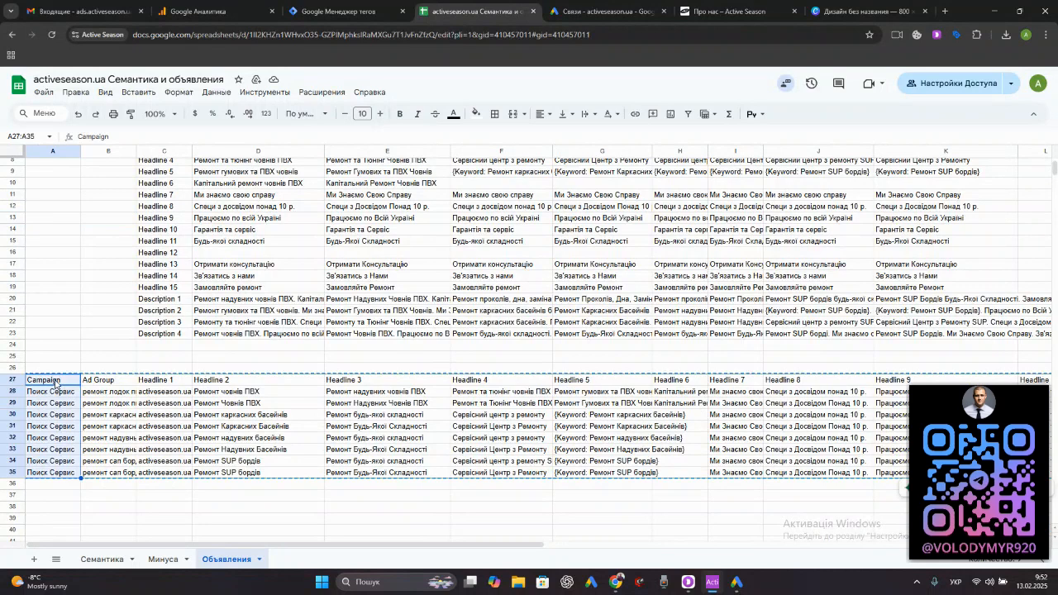
key("ctrl+shift+Right")
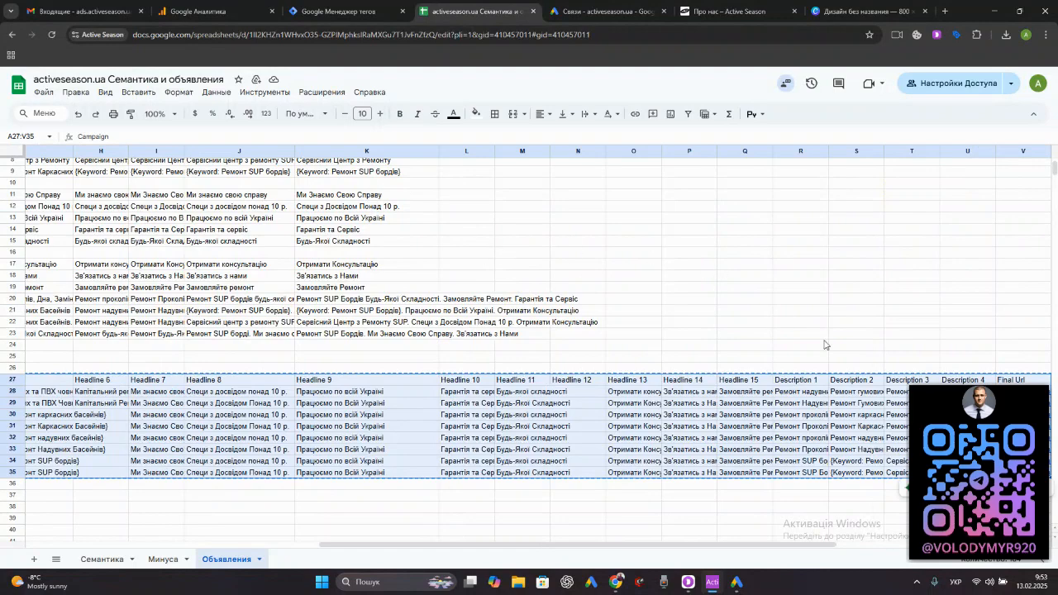
scroll(780, 312, "right", 2)
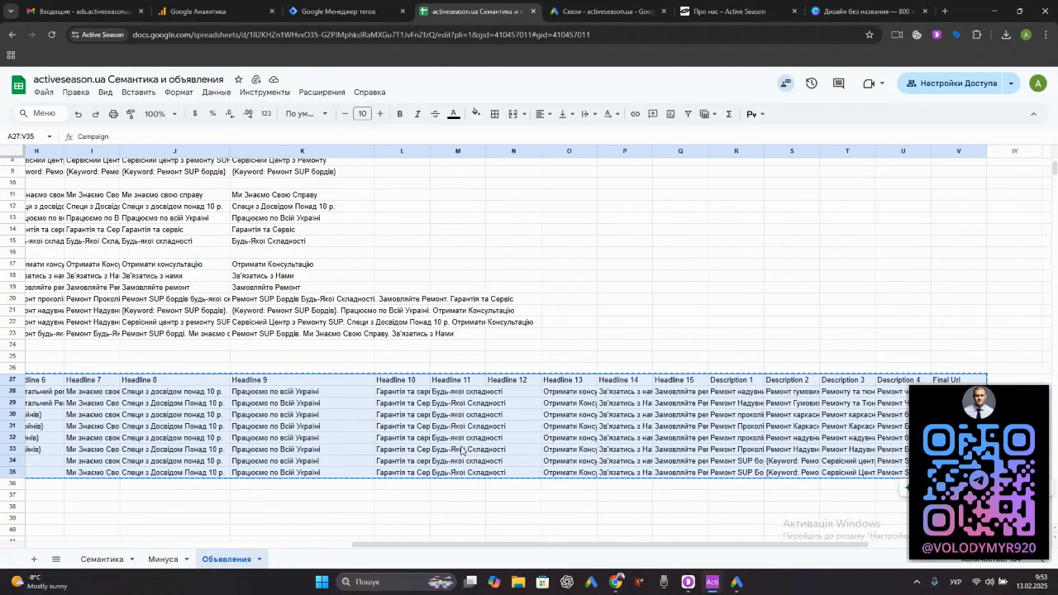
scroll(490, 250, "left", 6)
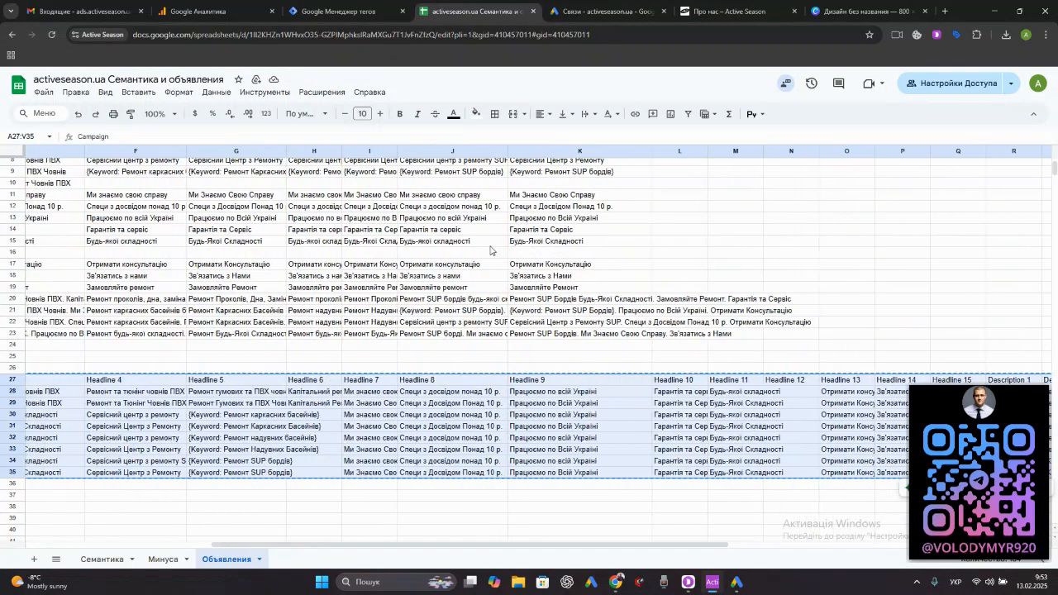
scroll(489, 250, "left", 4)
scroll(490, 250, "up", 1)
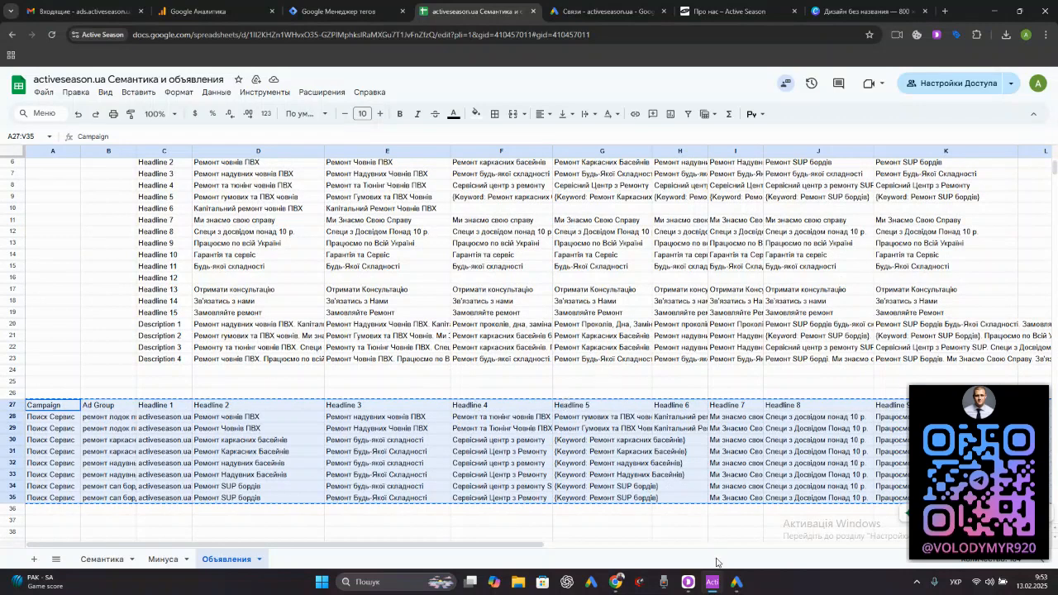
Step: Switch to Google Ads Editor and paste the copied ad table into a bulk change for responsive search ads
left_click(737, 581)
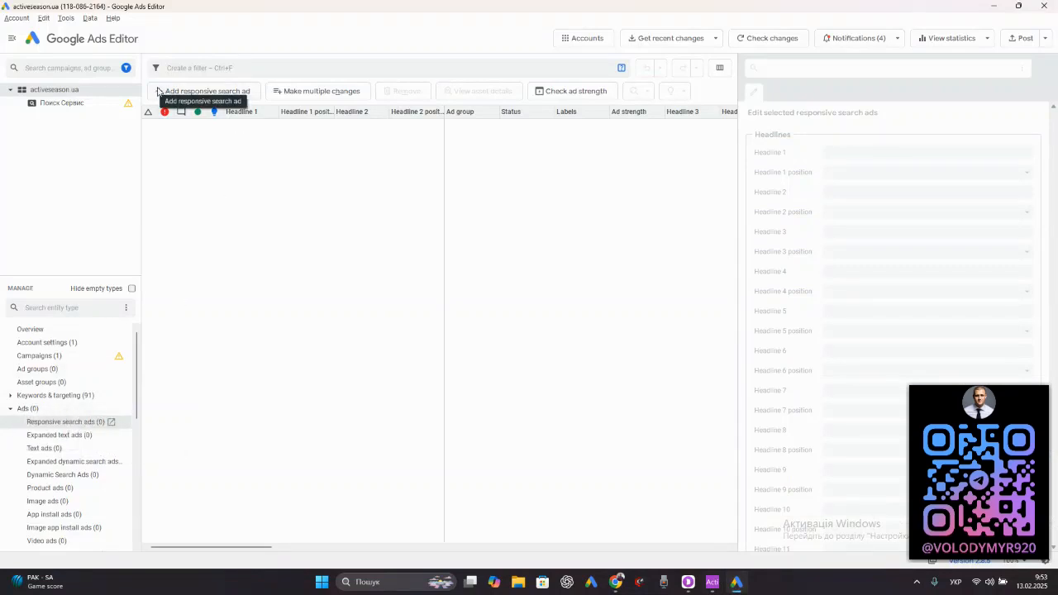
left_click(316, 92)
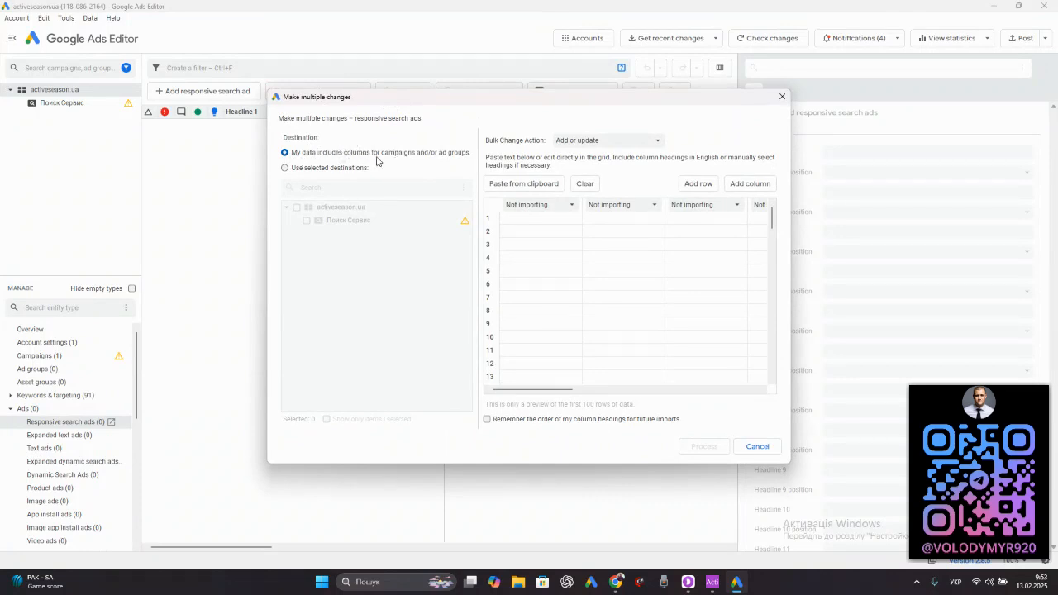
left_click(531, 186)
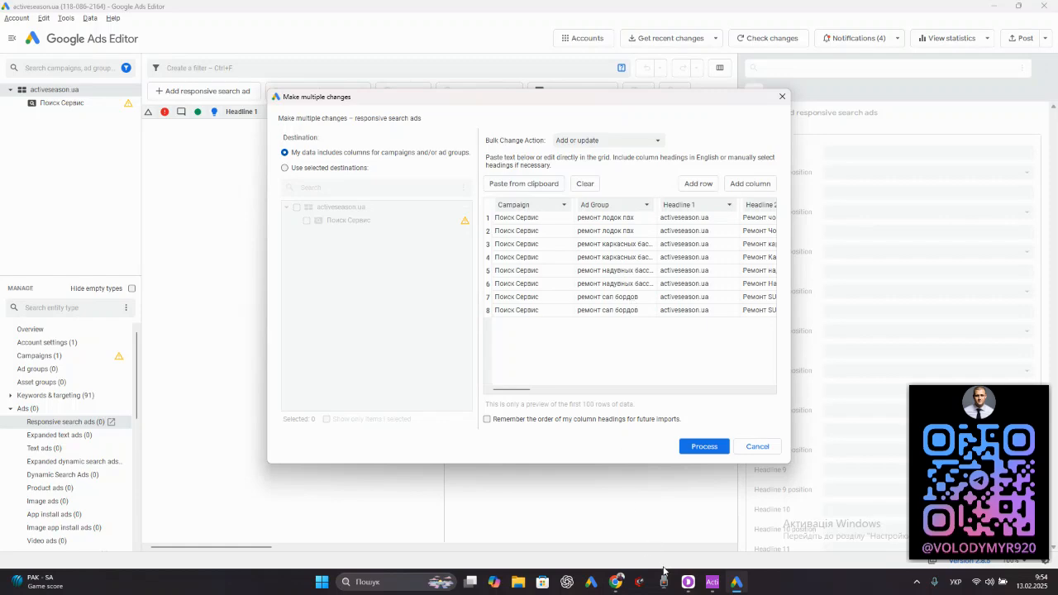
Step: Check the pasted columns from Campaign through Final URL and their heading assignments against the spreadsheet's ad table
left_click(712, 581)
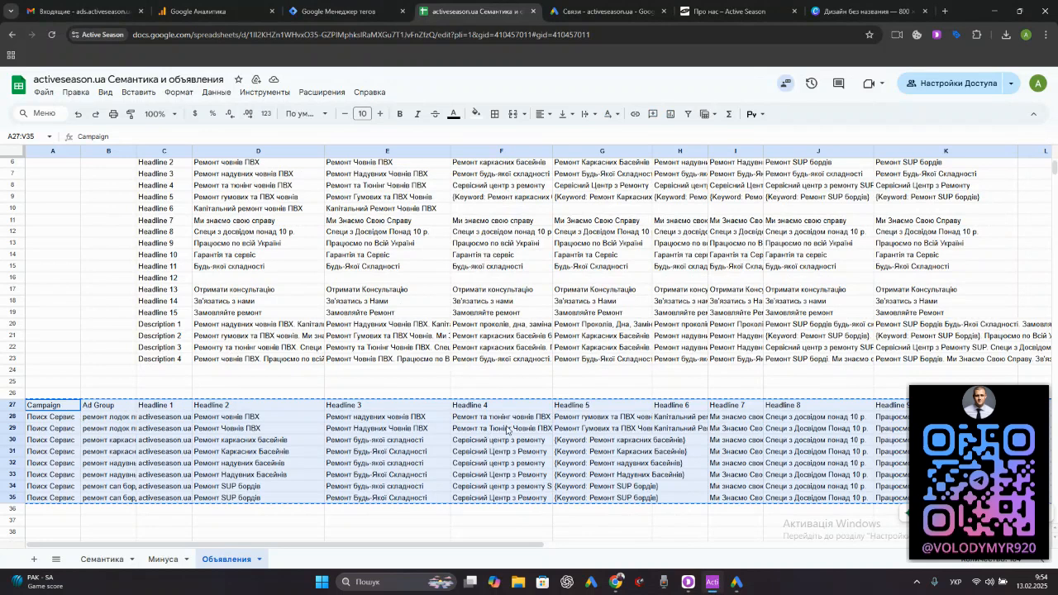
mouse_move(742, 587)
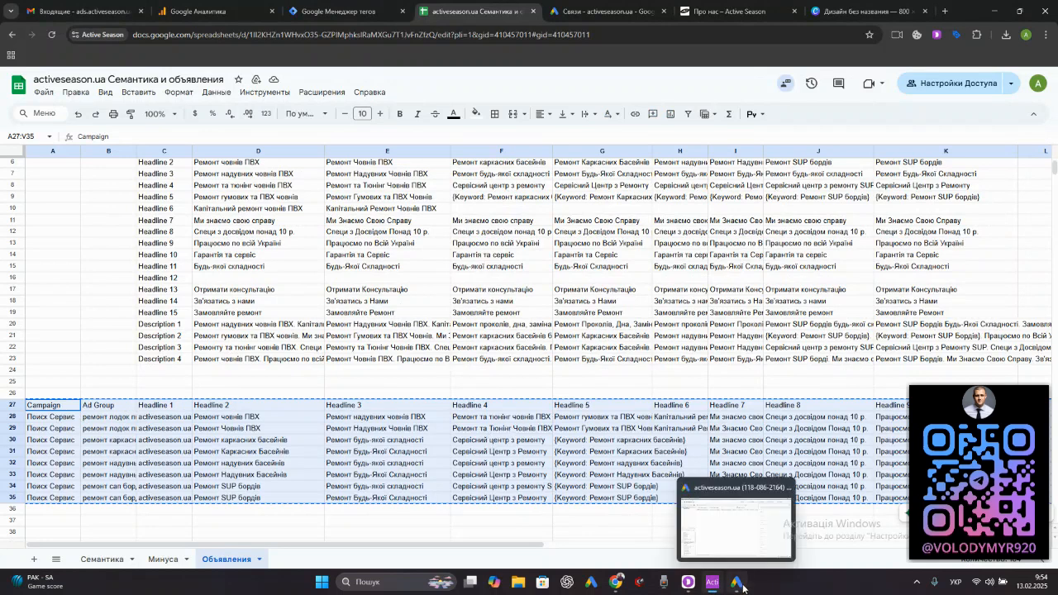
left_click(742, 585)
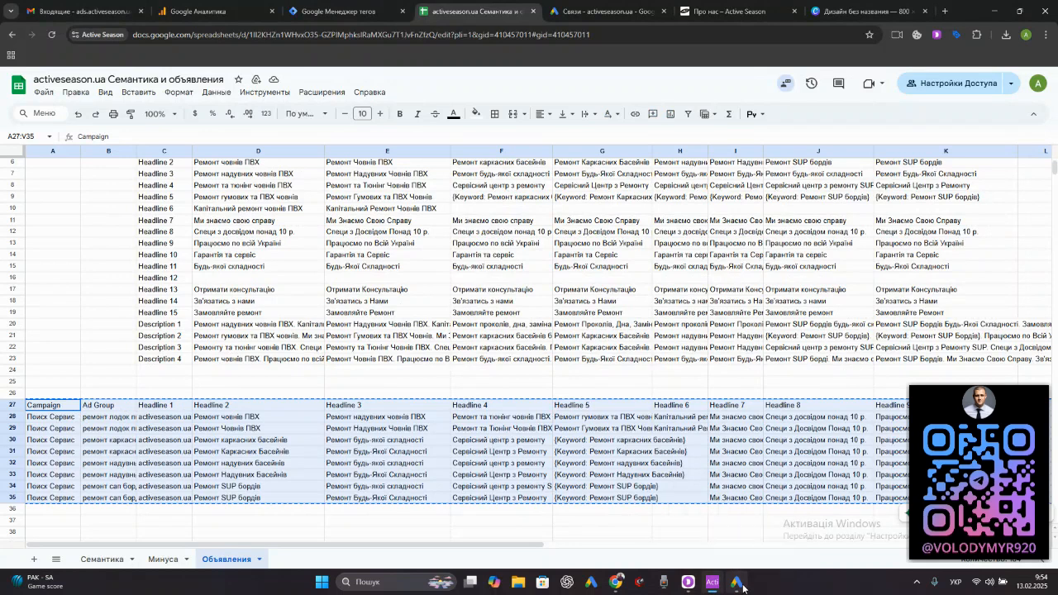
left_click(531, 205)
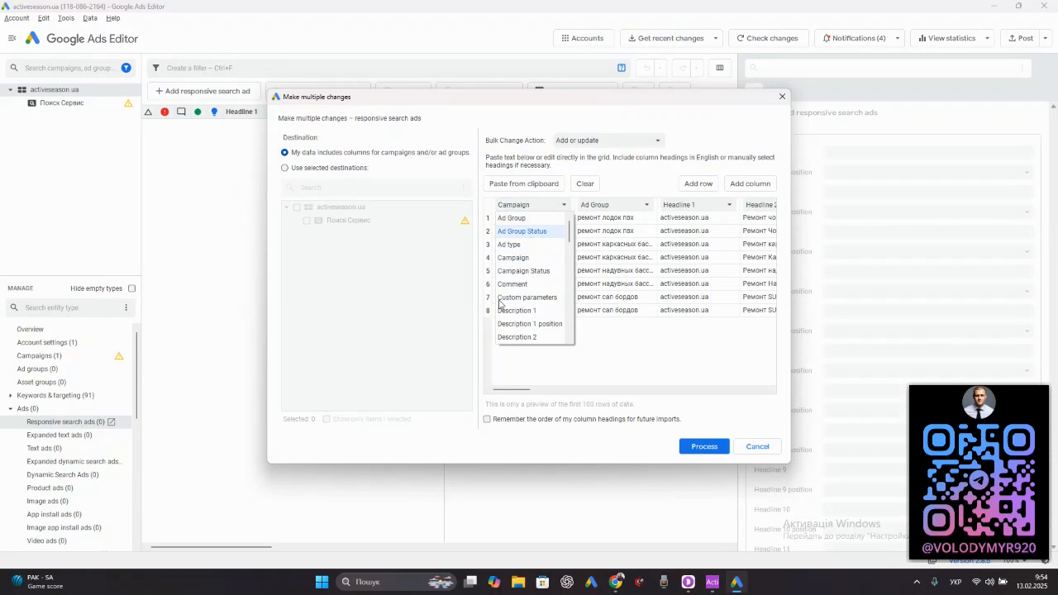
left_click(630, 181)
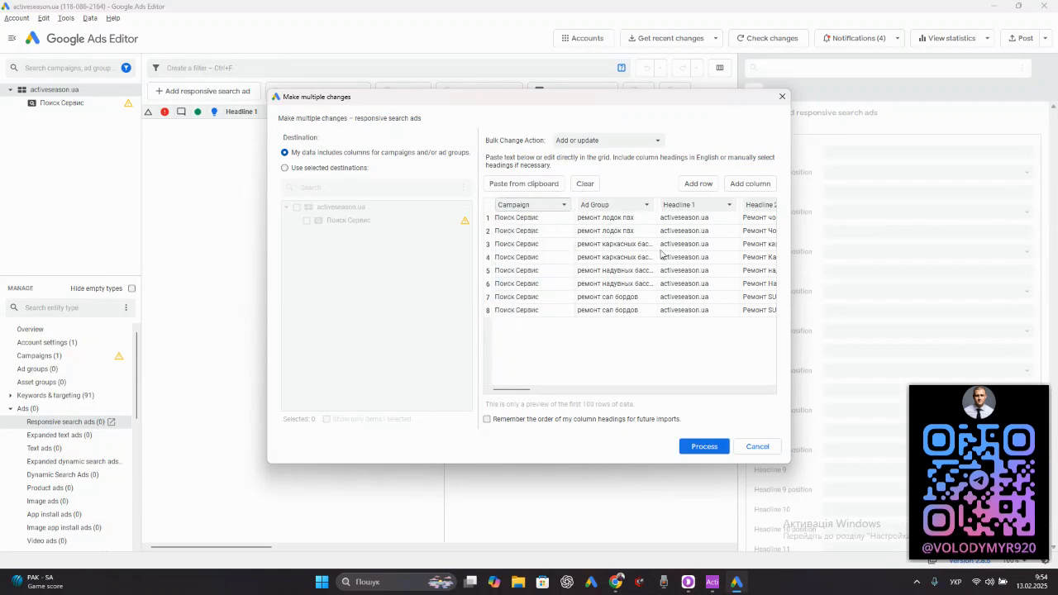
left_click(526, 219)
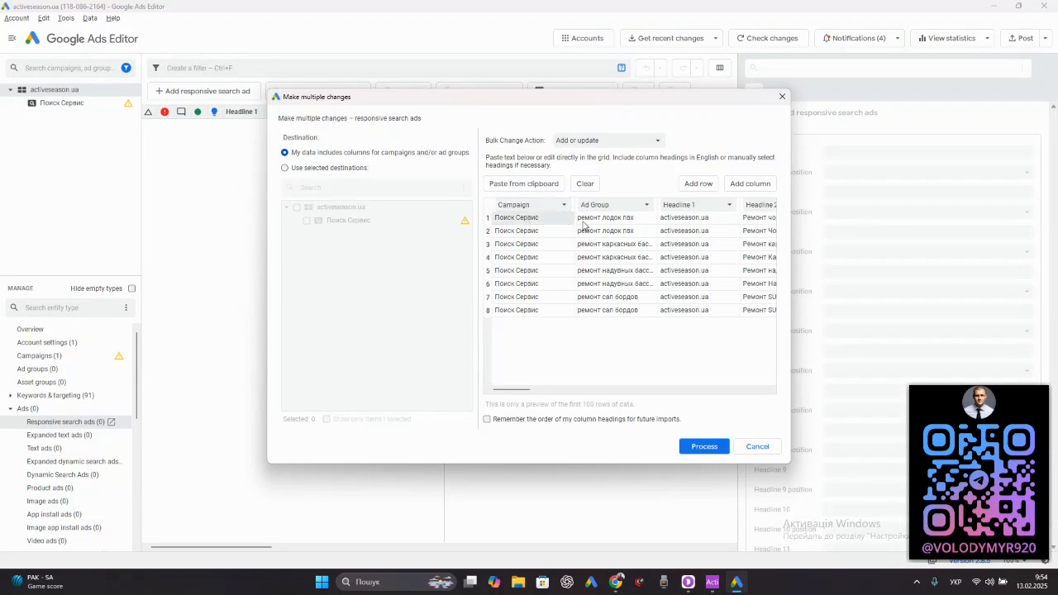
scroll(570, 221, "right", 4)
scroll(578, 221, "right", 12)
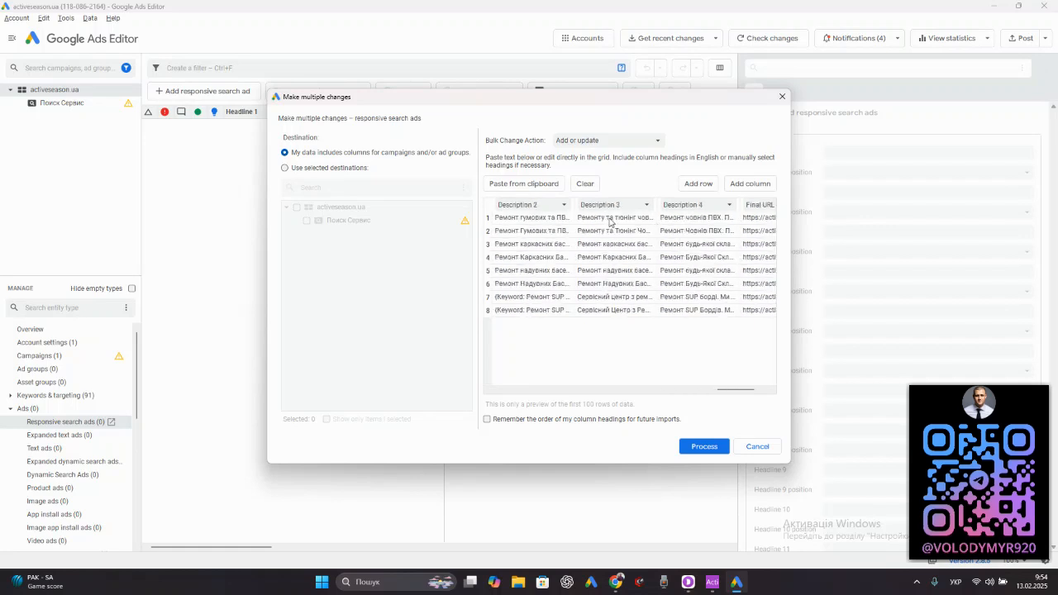
scroll(733, 238, "right", 2)
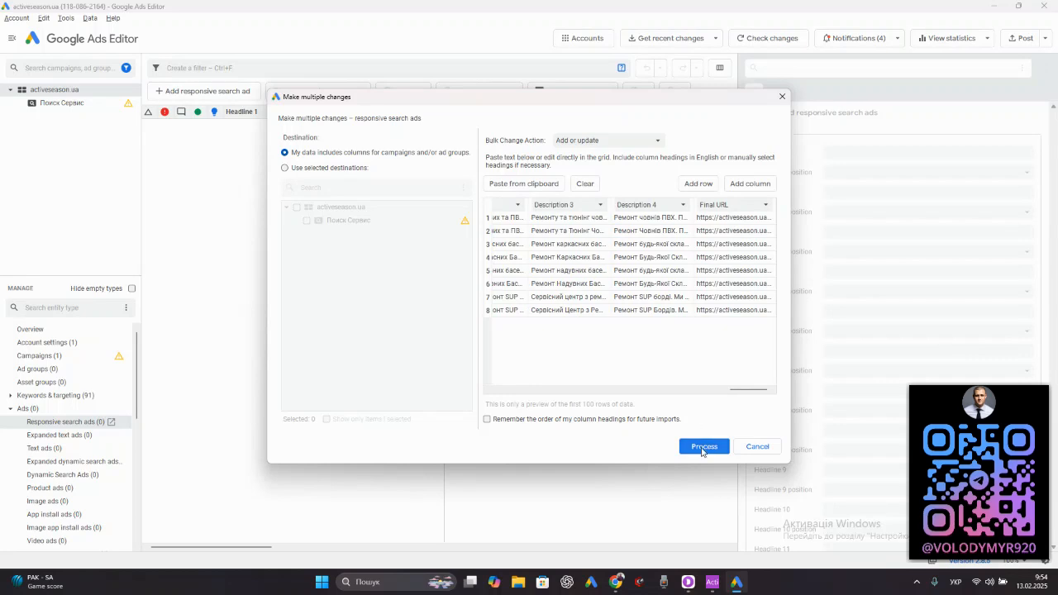
Step: Process the responsive search ad import, finish it and keep all proposed changes
left_click(703, 447)
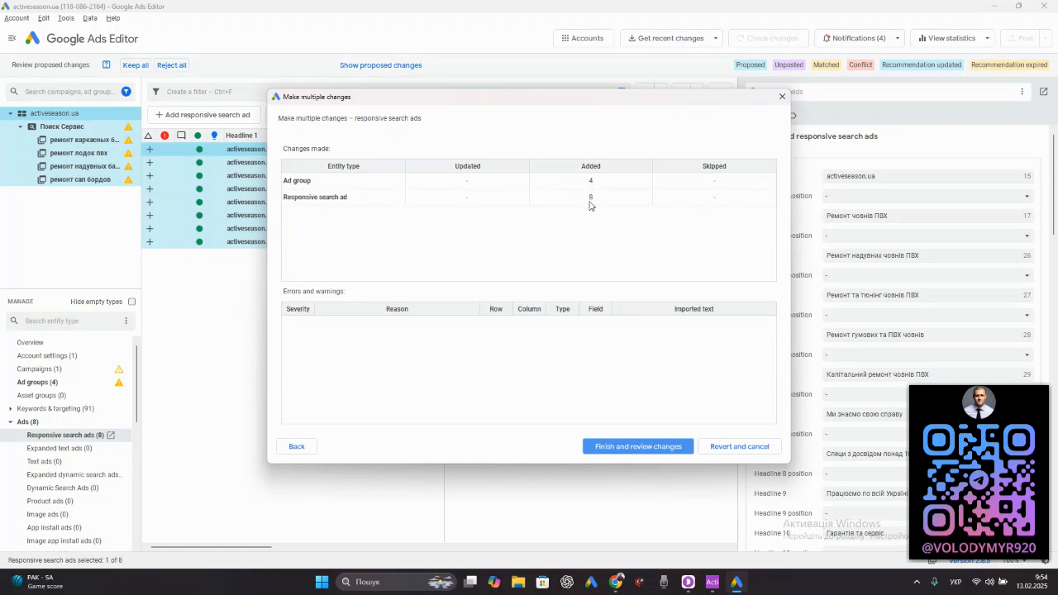
left_click(628, 447)
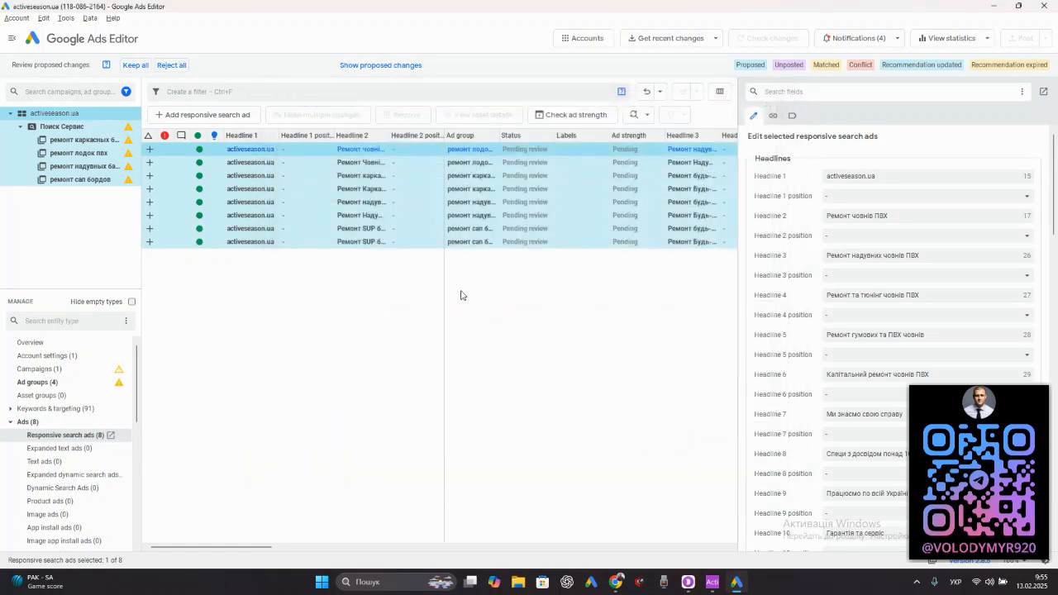
left_click(131, 69)
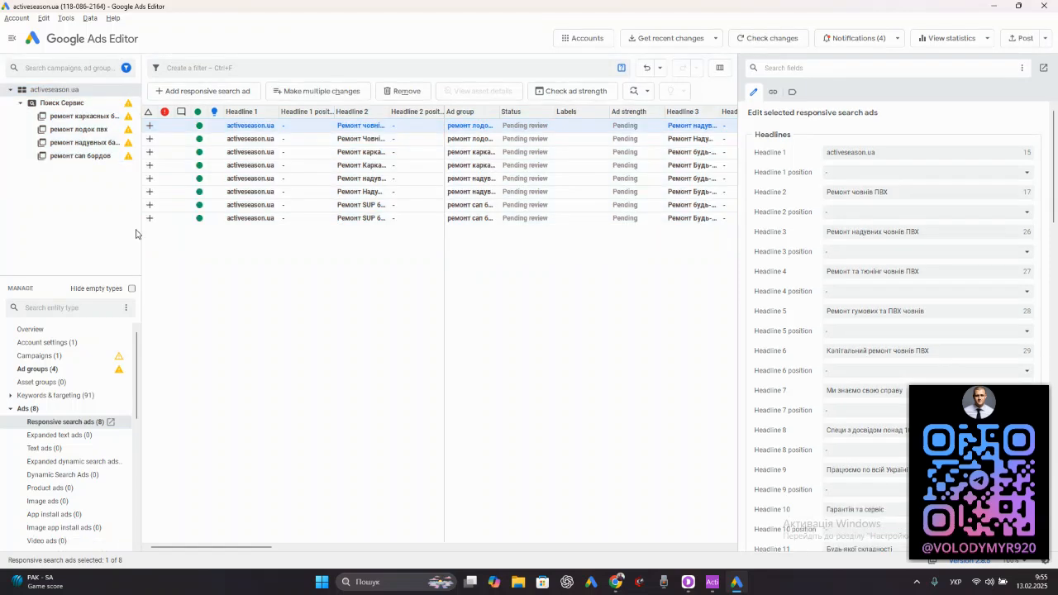
Step: Show the imported ad groups, and copy the ремонт лодок пвх keywords in A4:A20 from the spreadsheet's Семантика sheet
left_click(58, 374)
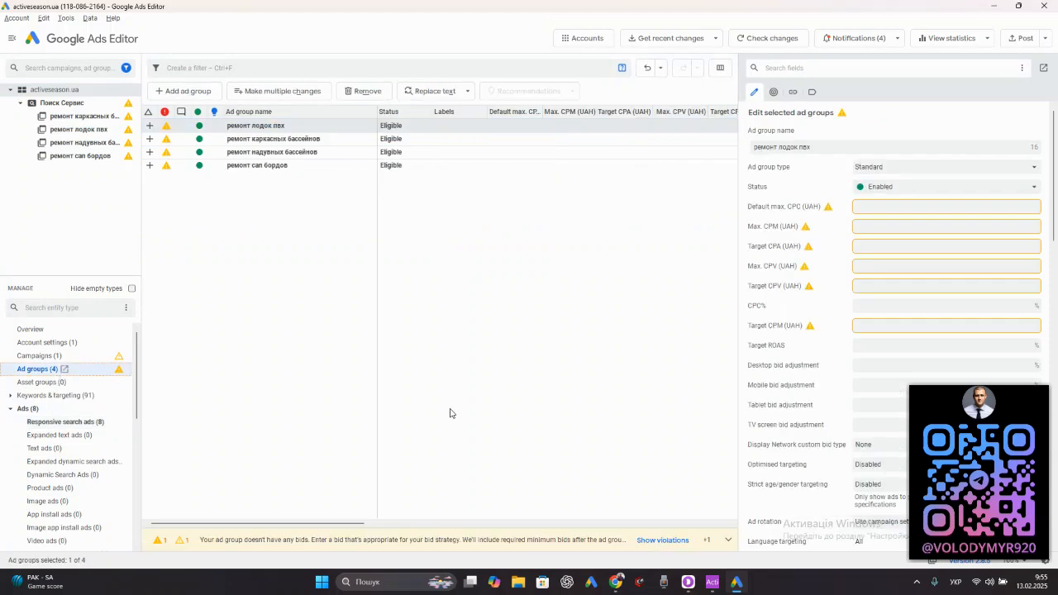
left_click(712, 582)
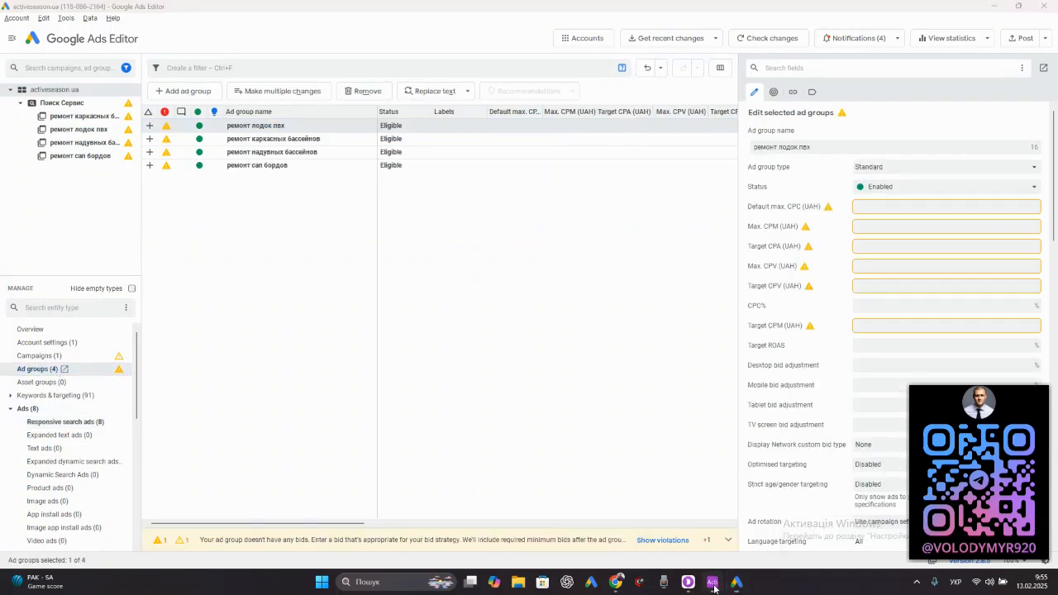
left_click(101, 560)
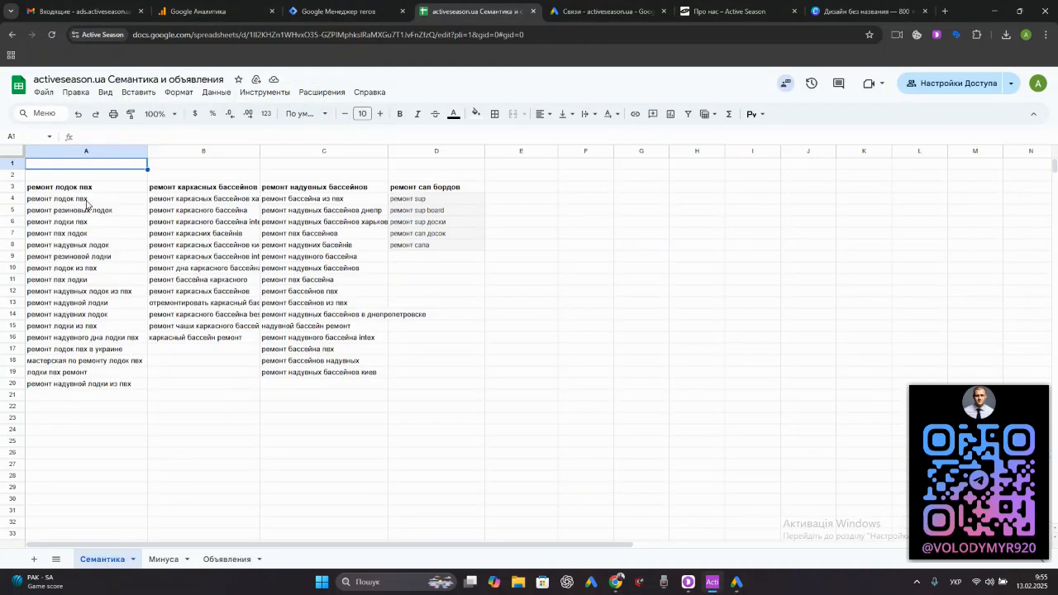
left_click_drag(86, 201, 105, 383)
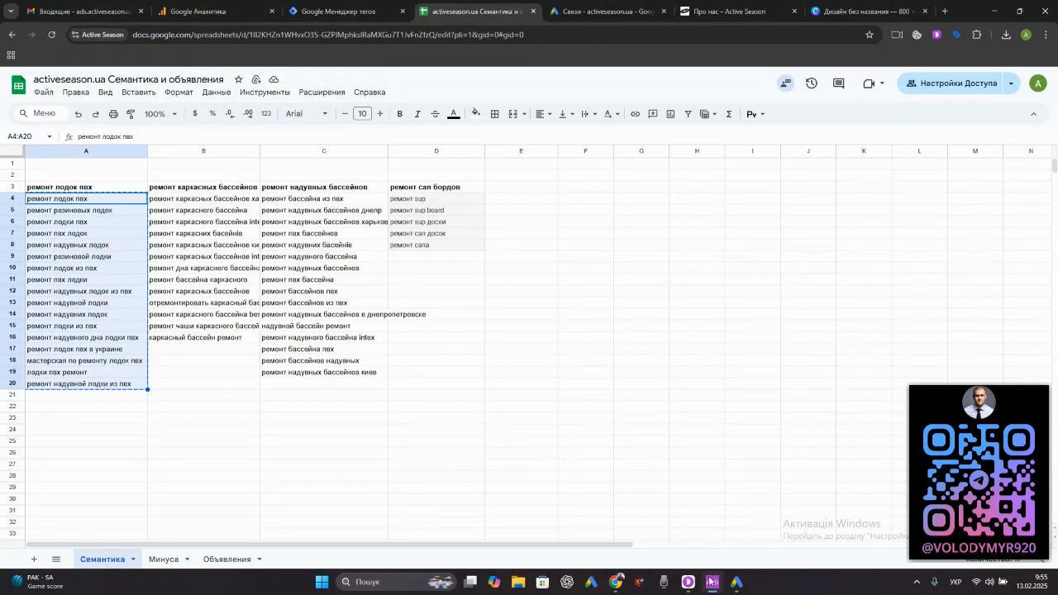
Step: Switch back to Google Ads Editor and open the ad group ремонт лодок пвх
left_click(737, 583)
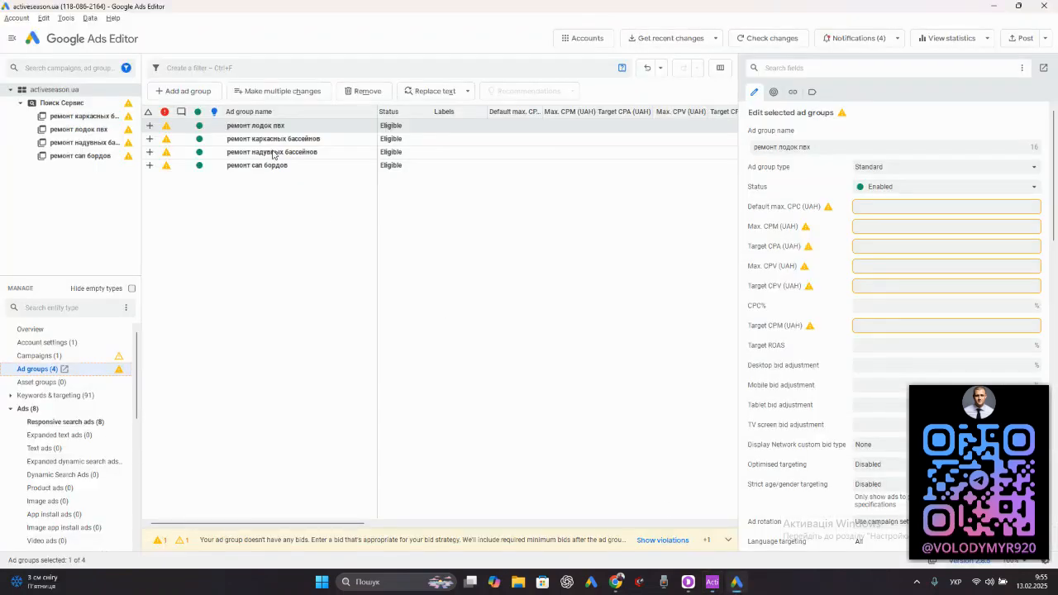
key("alt+Tab")
key("alt+Tab")
double_click(278, 127)
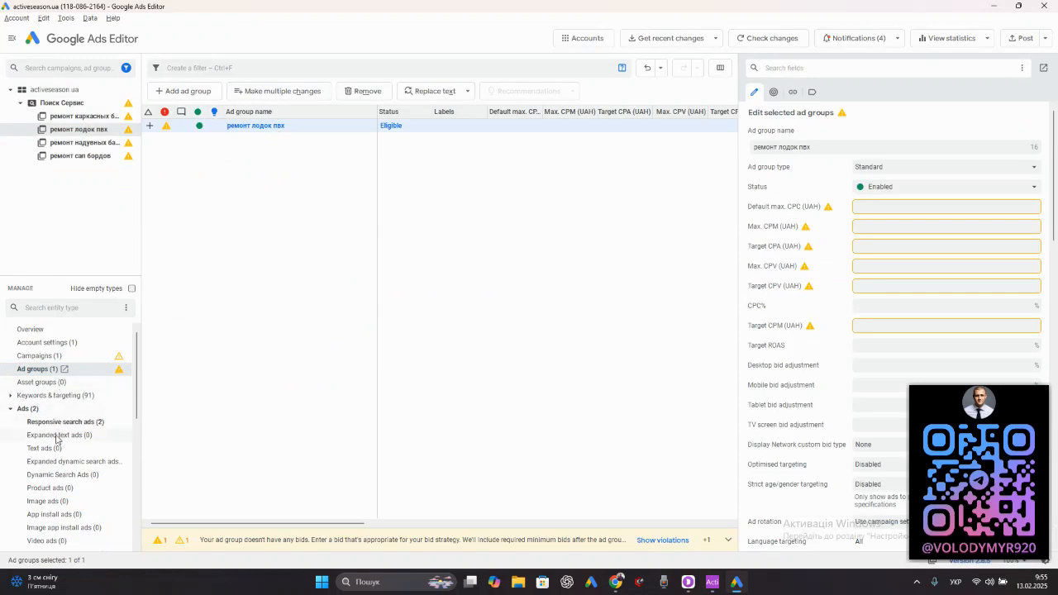
Step: Bulk-import the copied keywords into the ad group ремонт лодок пвх and keep all proposed changes
left_click(49, 398)
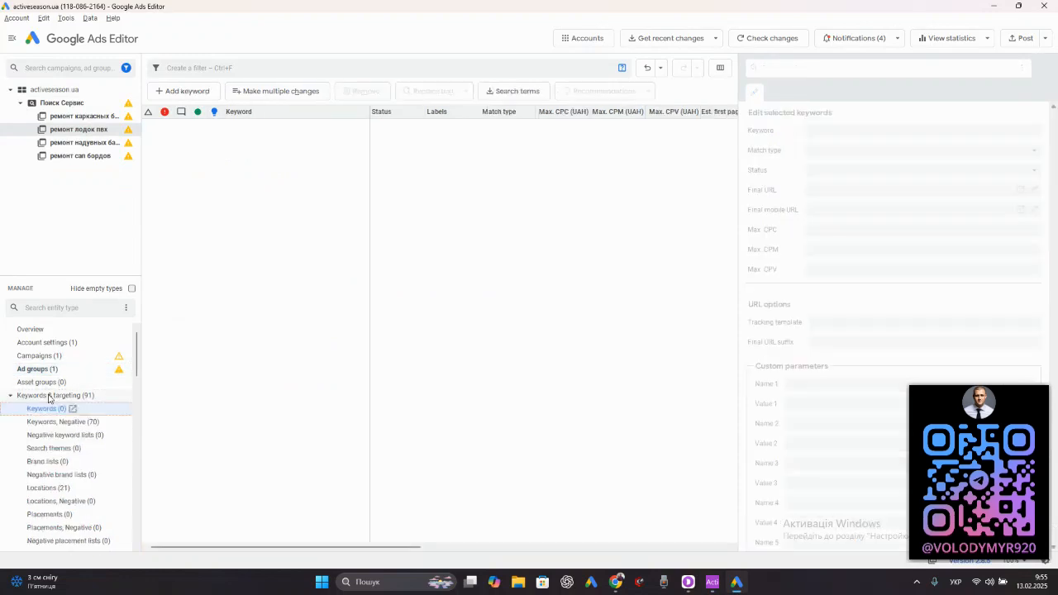
left_click(285, 96)
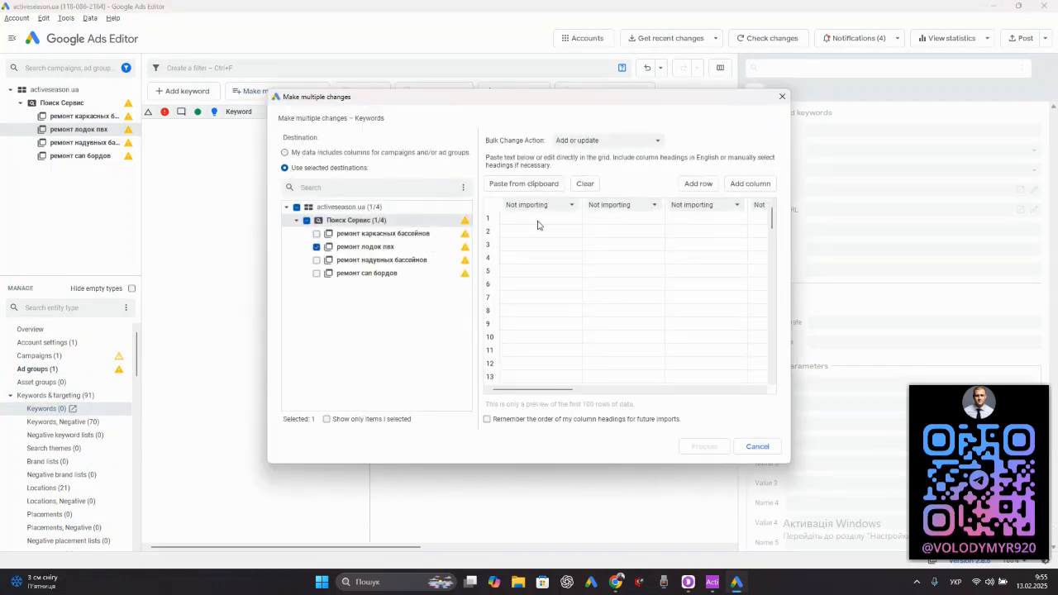
left_click(507, 182)
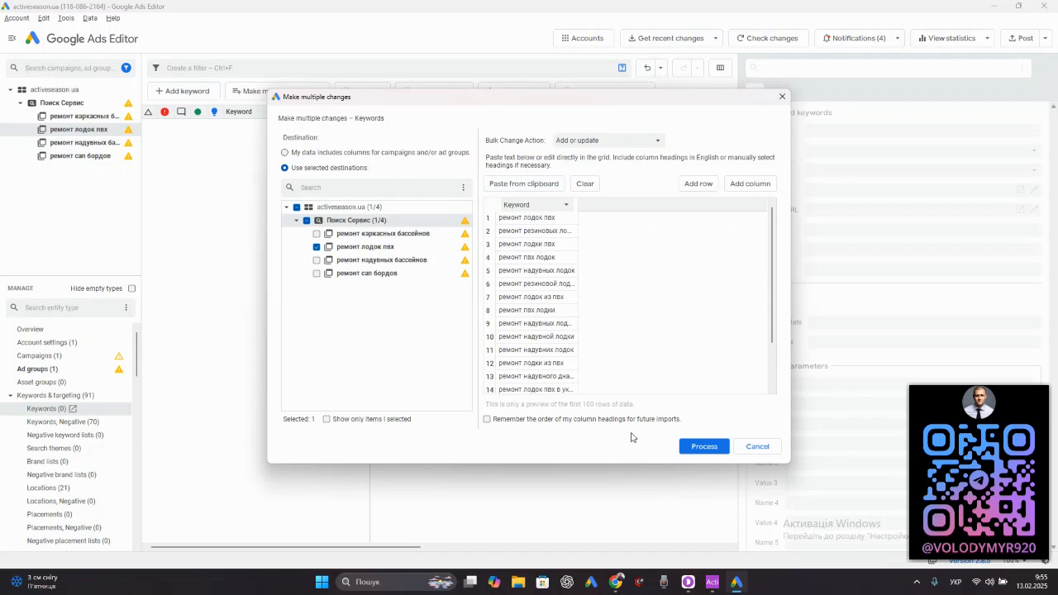
left_click(705, 447)
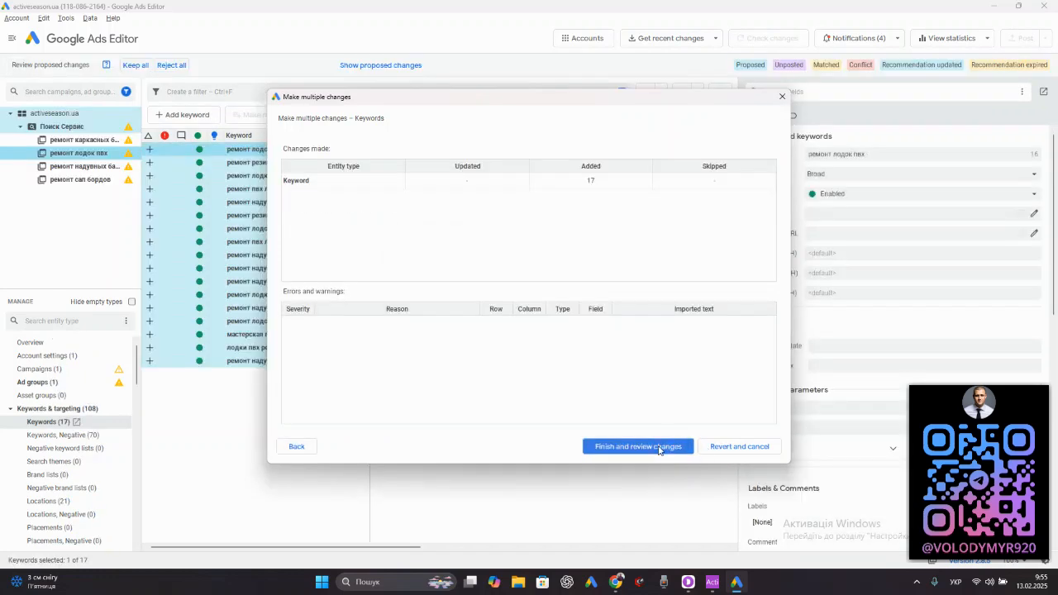
left_click(637, 447)
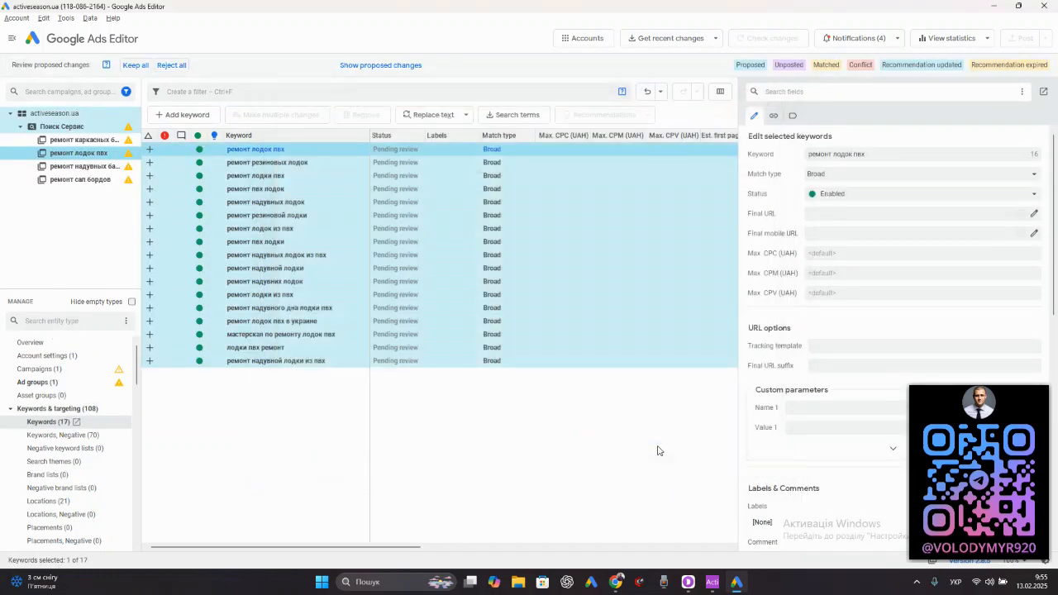
left_click(135, 64)
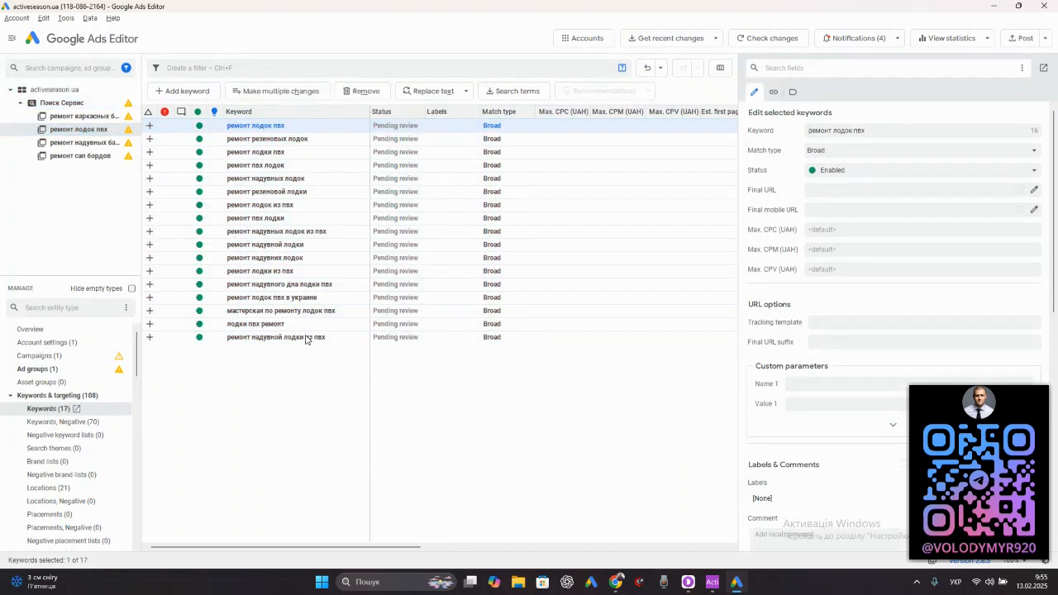
Step: Copy the ремонт каркасных бассейнов keywords in B4:B16 from the Google Sheets file and return to Google Ads Editor
key("alt+Tab")
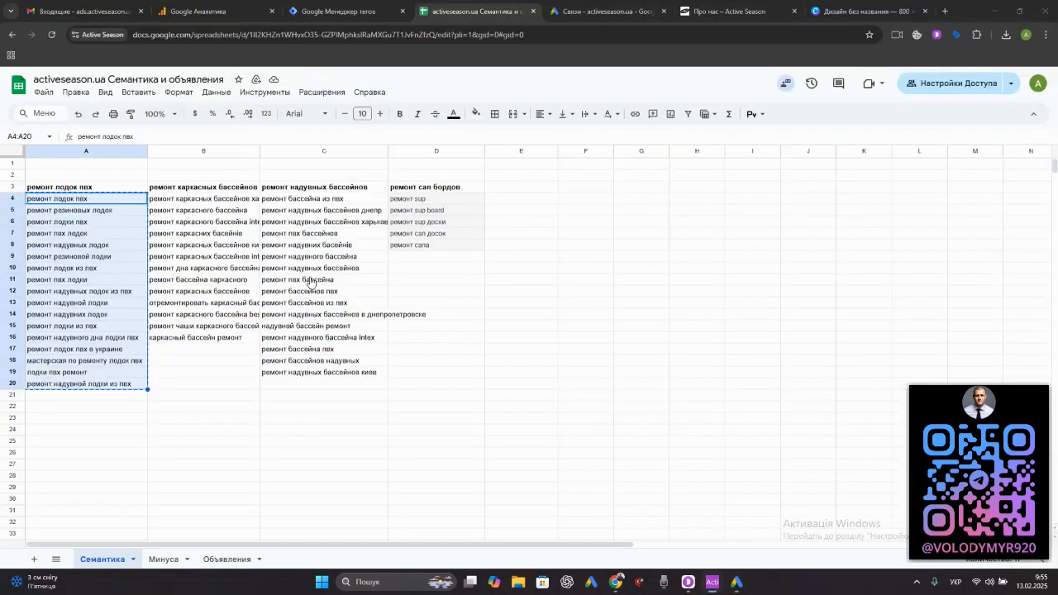
left_click_drag(200, 202, 212, 337)
key("ctrl+c")
key("alt+Tab")
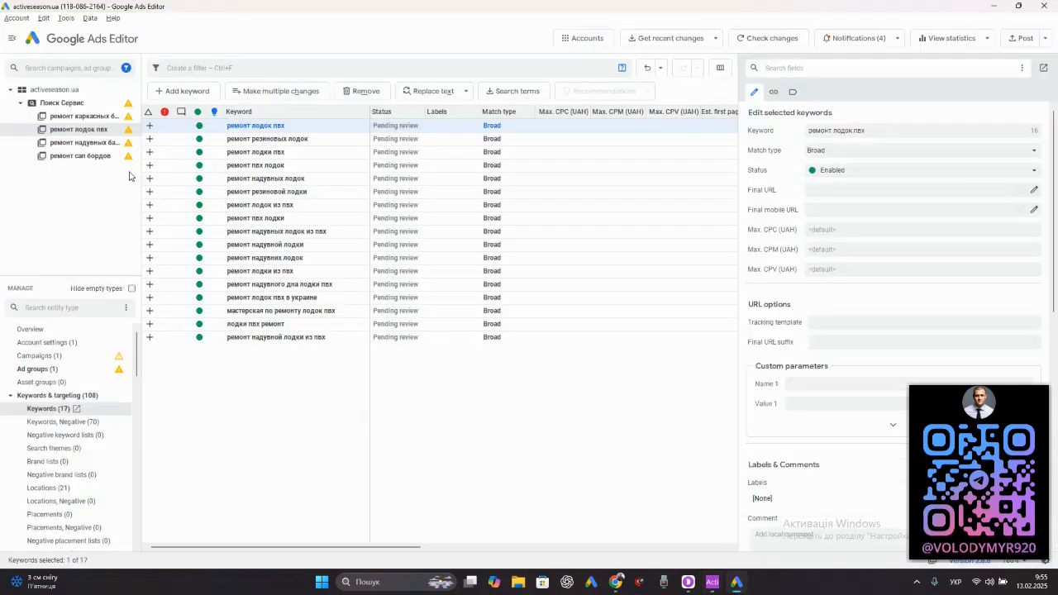
Step: Bulk-import the copied keywords into the ad group ремонт каркасных бассейнов and keep all proposed changes
left_click(91, 116)
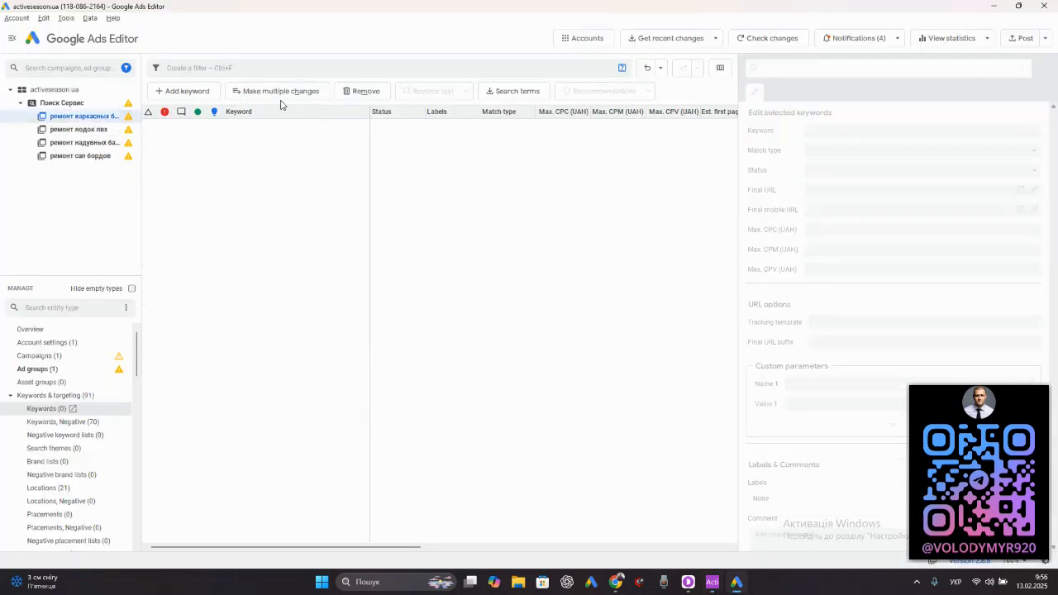
left_click(268, 93)
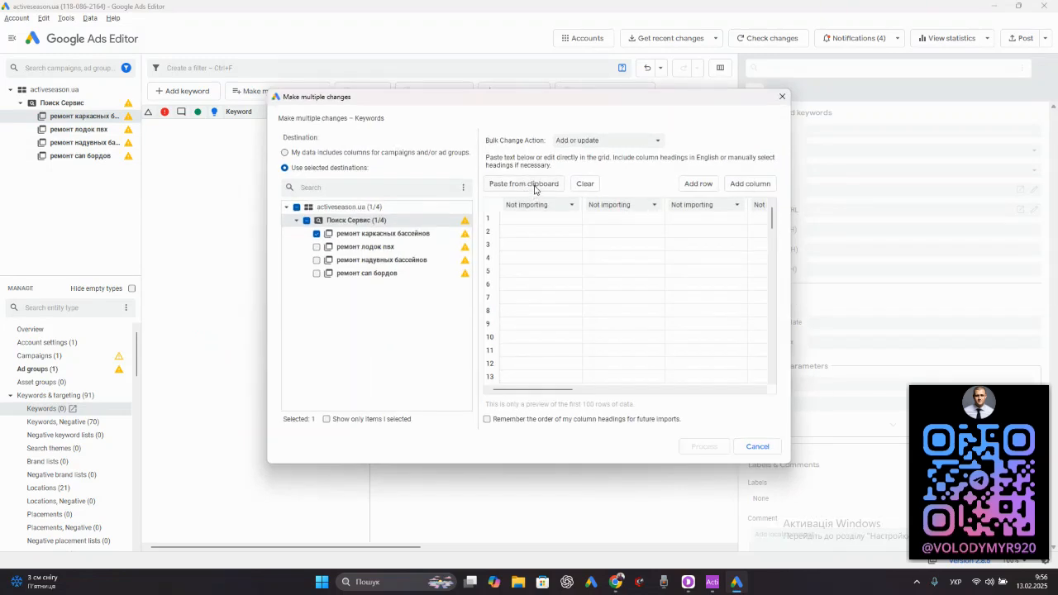
left_click(534, 185)
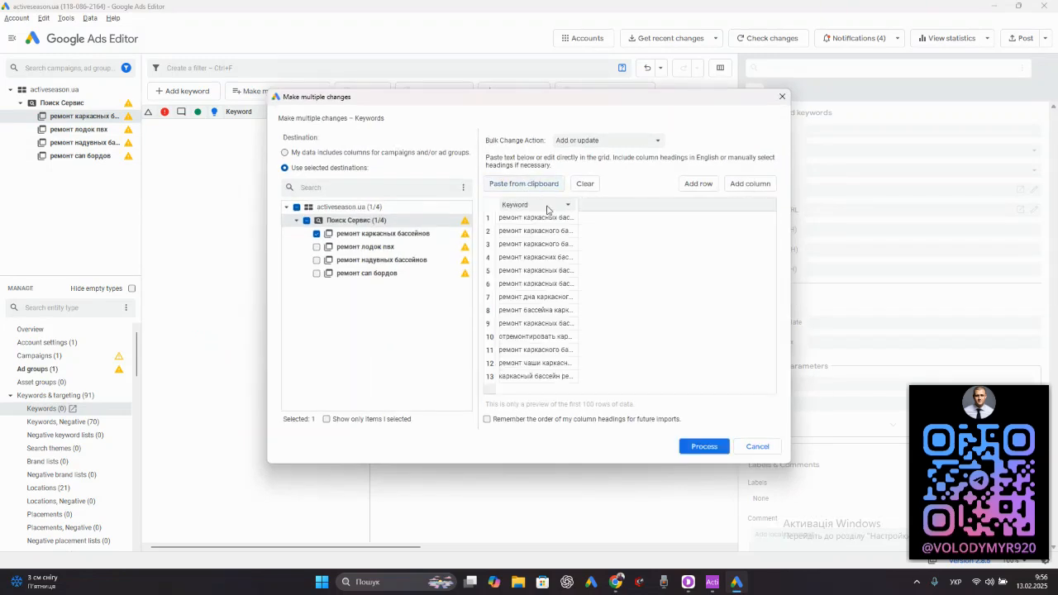
left_click(698, 446)
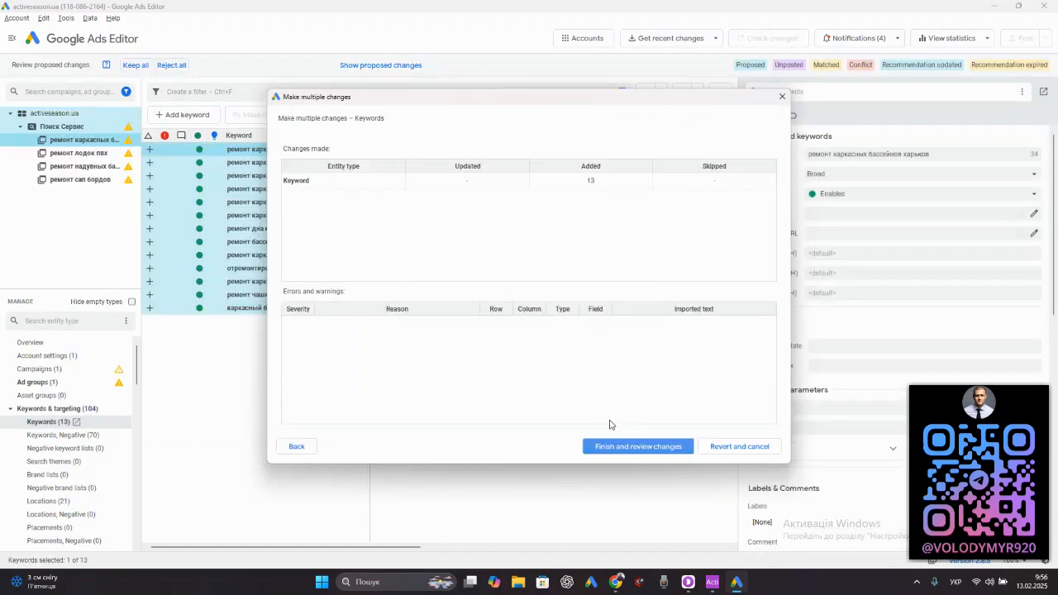
left_click(626, 446)
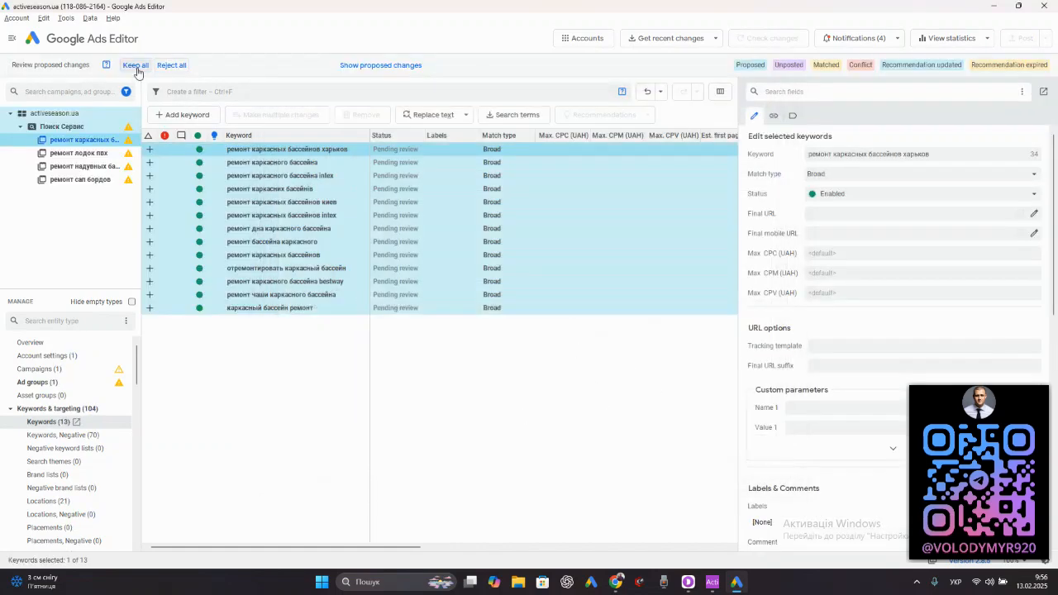
Step: Copy the ремонт надувных бассейнов keywords in C4:C19 from the Google Sheets file and return to Google Ads Editor
key("alt+Tab")
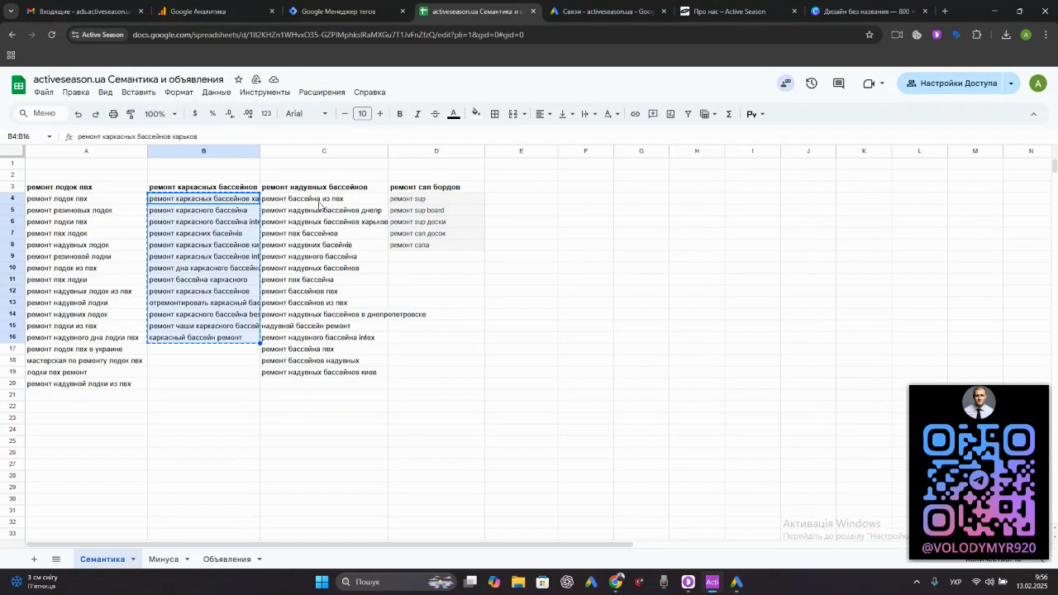
left_click_drag(314, 198, 343, 376)
key("ctrl+c")
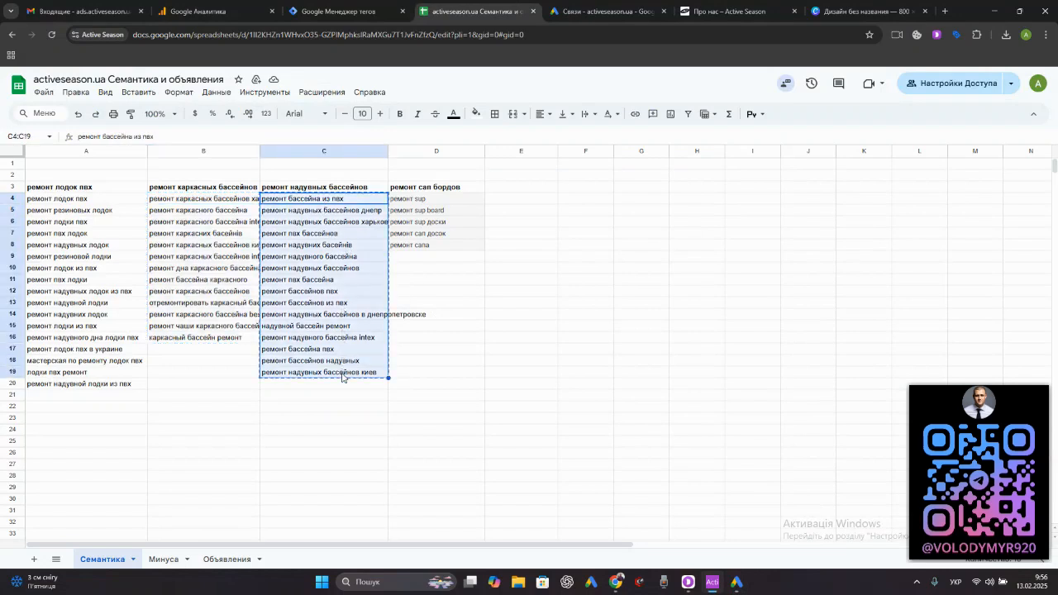
key("alt+Tab")
Step: Bulk-import the copied keywords into the ad group ремонт надувных бассейнов and keep all proposed changes
left_click(88, 142)
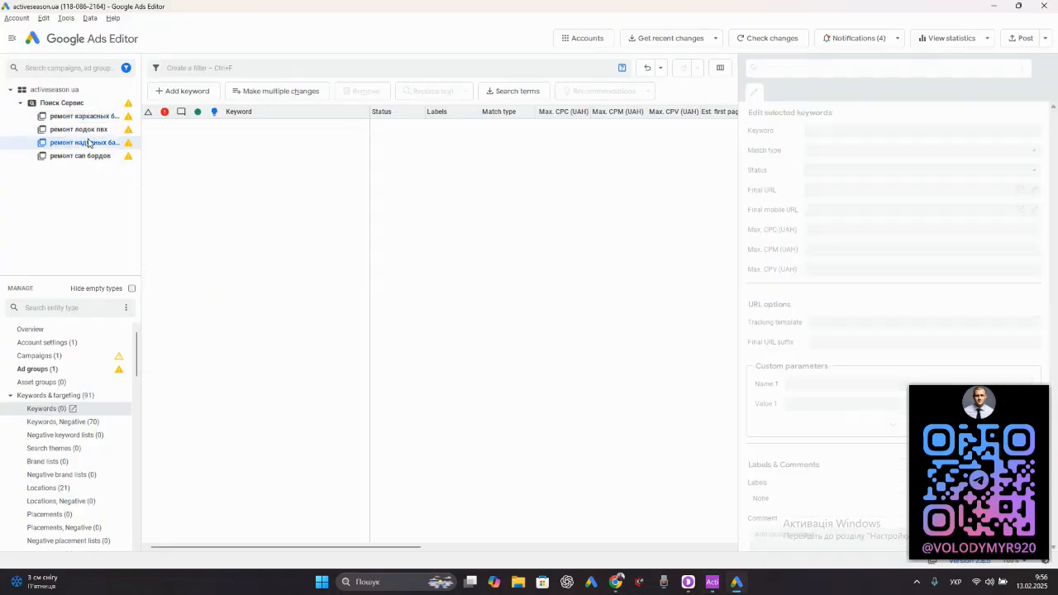
left_click(281, 91)
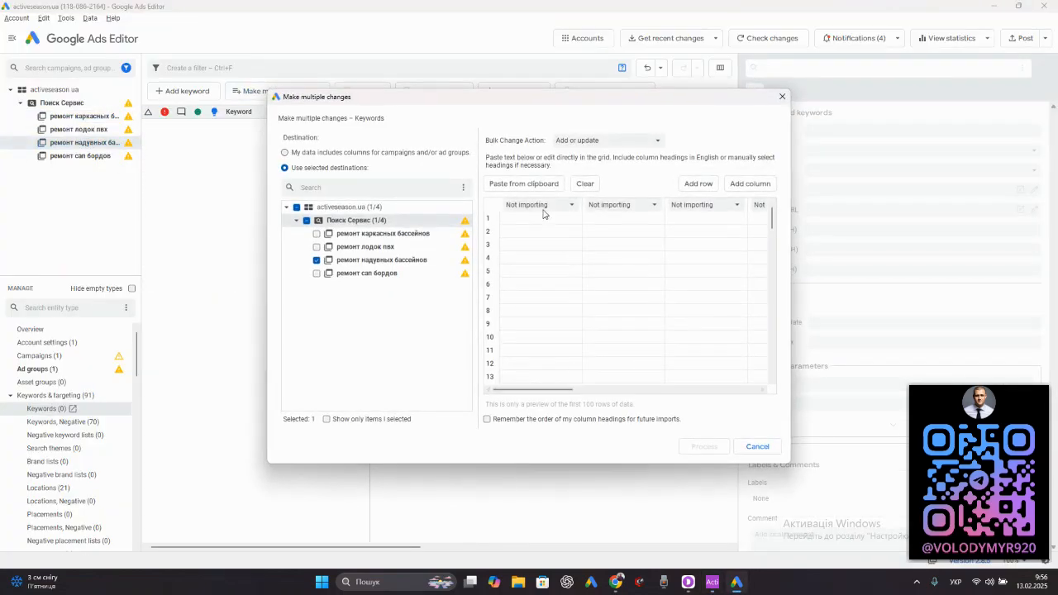
left_click(529, 185)
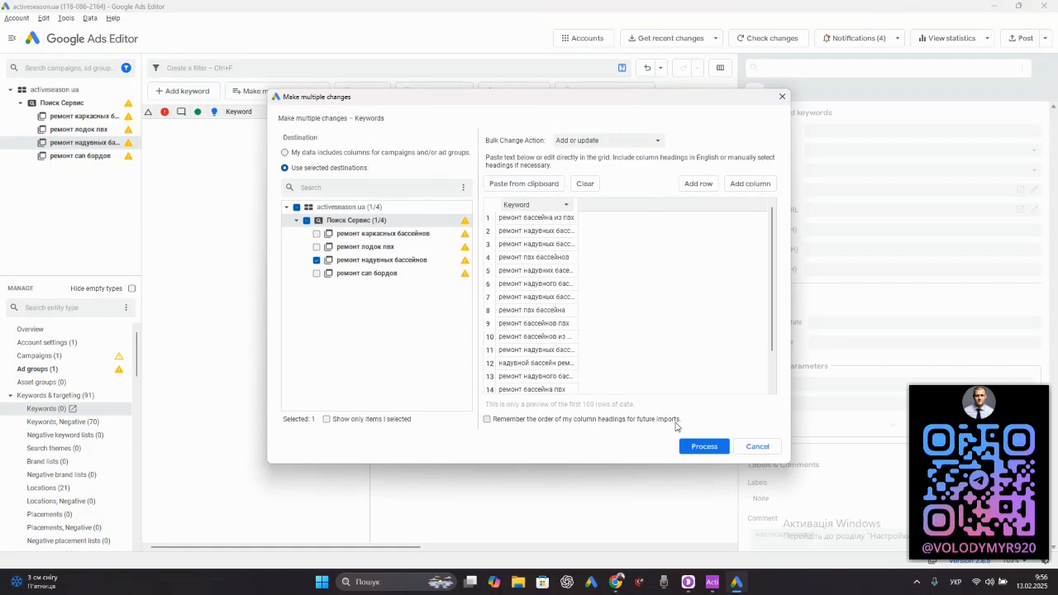
left_click(702, 446)
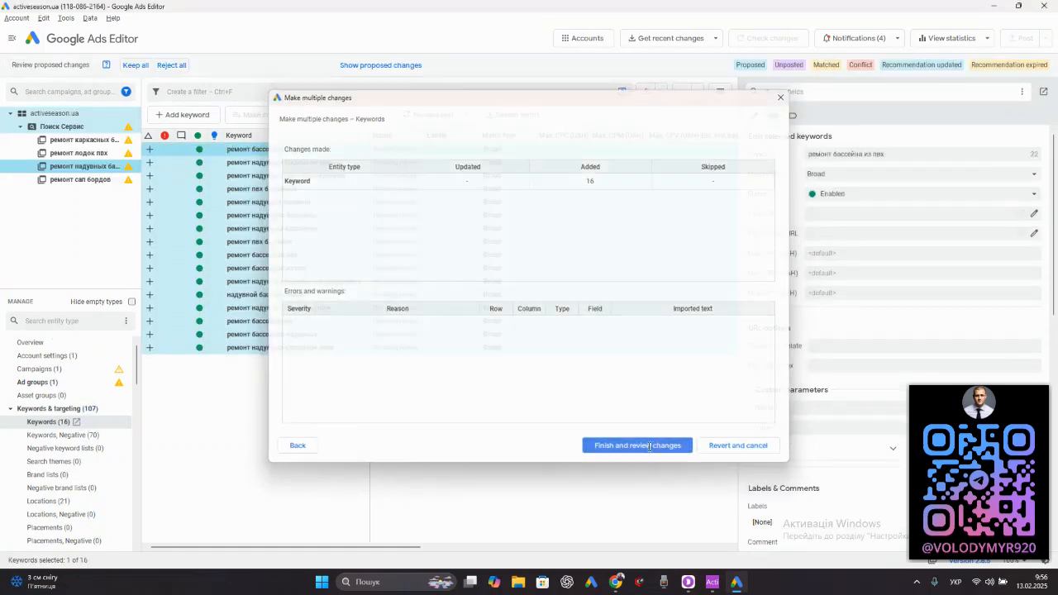
left_click(649, 446)
left_click(132, 66)
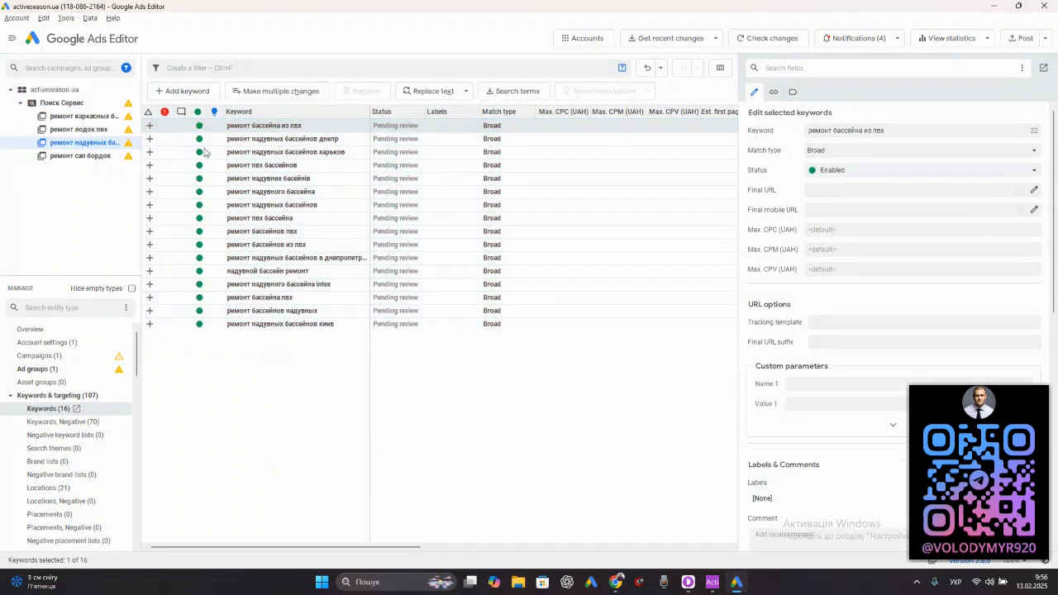
Step: Copy the ремонт сап бордов keywords in D4:D8 from the Google Sheets file and return to Google Ads Editor
key("alt+Tab")
left_click_drag(412, 202, 413, 245)
key("ctrl+c")
key("alt+Tab")
Step: Bulk-import the copied keywords into the ad group ремонт сап бордов and keep all proposed changes
left_click(91, 155)
left_click(299, 98)
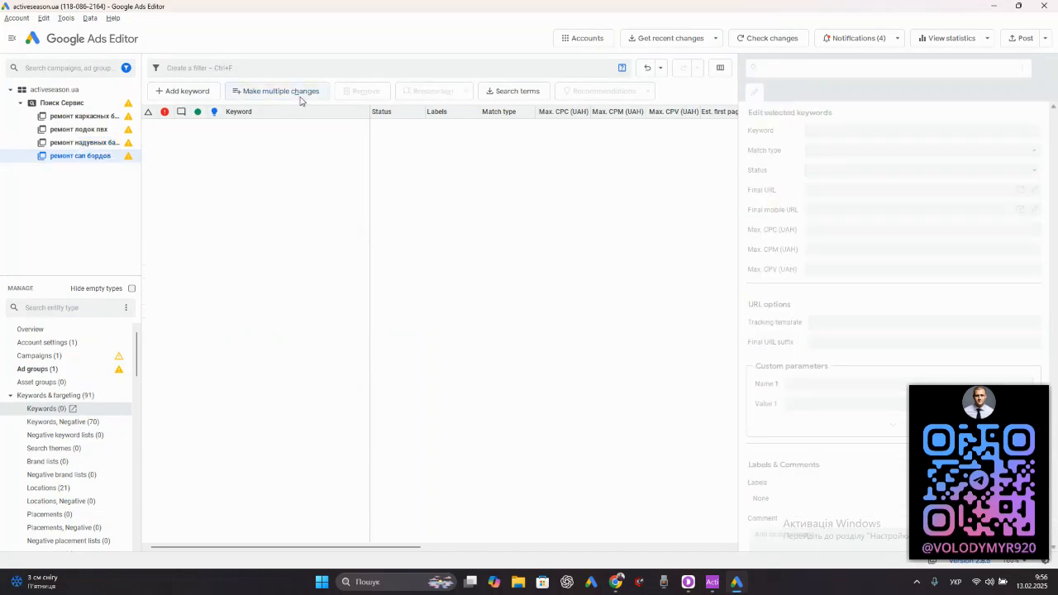
left_click(521, 187)
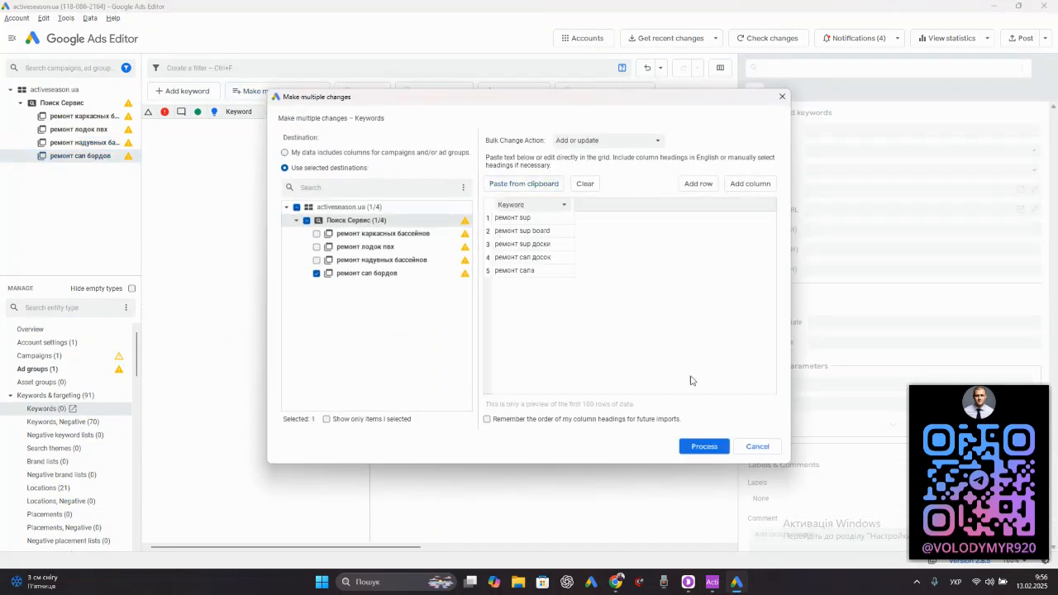
left_click(699, 446)
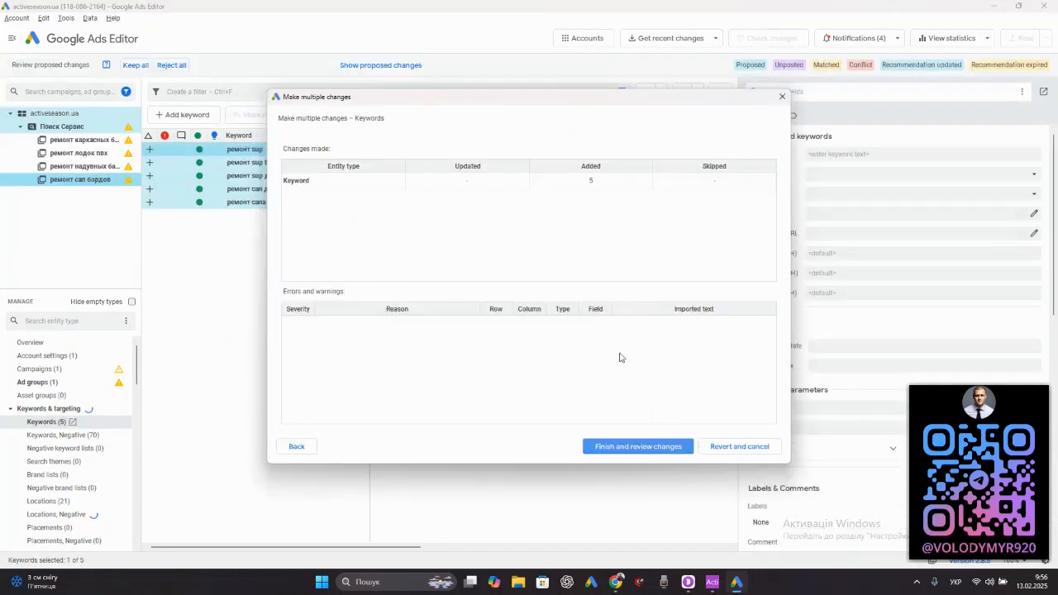
left_click(635, 447)
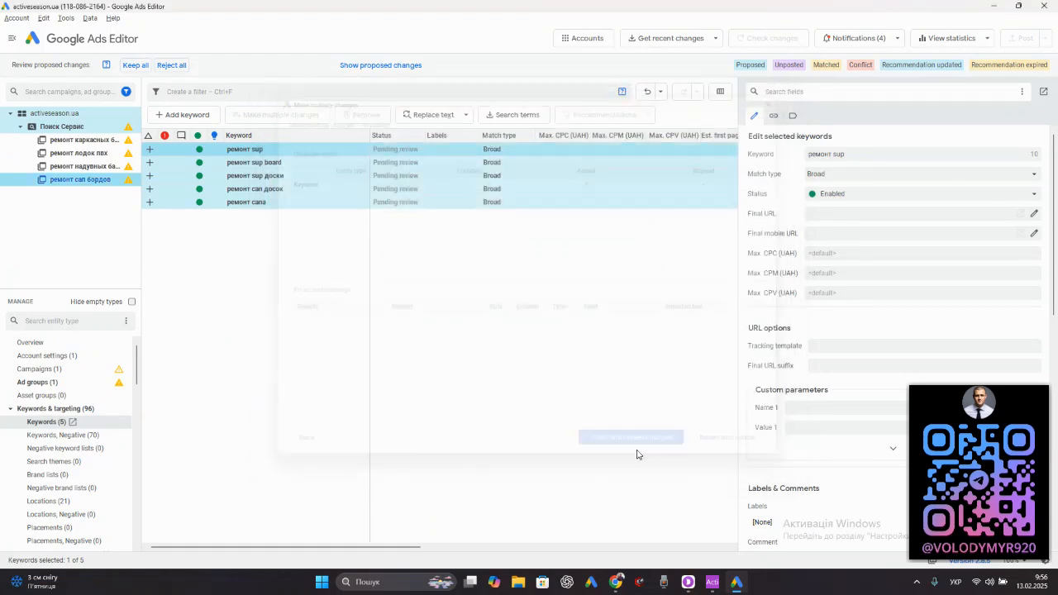
left_click(135, 66)
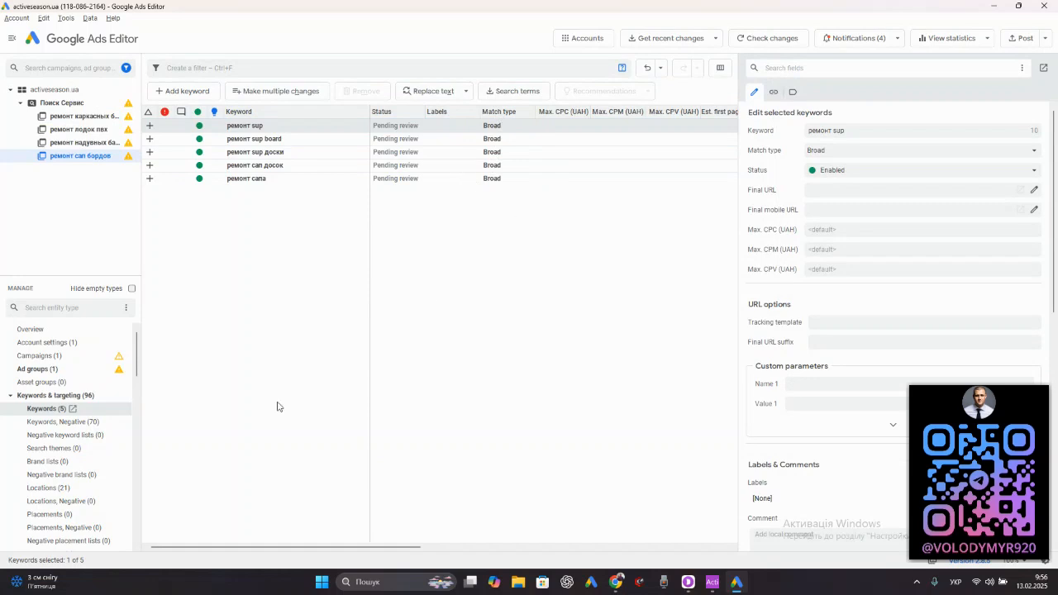
Step: Set the match type of all keywords in the Поиск Сервис campaign to Phrase and check the list
left_click(49, 104)
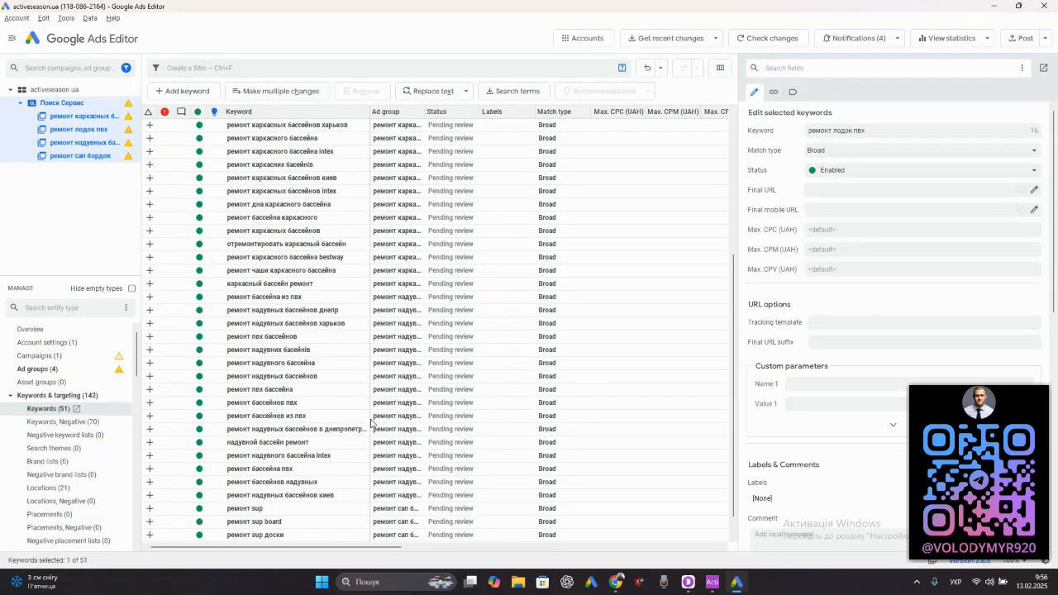
scroll(371, 423, "up", 5)
left_click(374, 262)
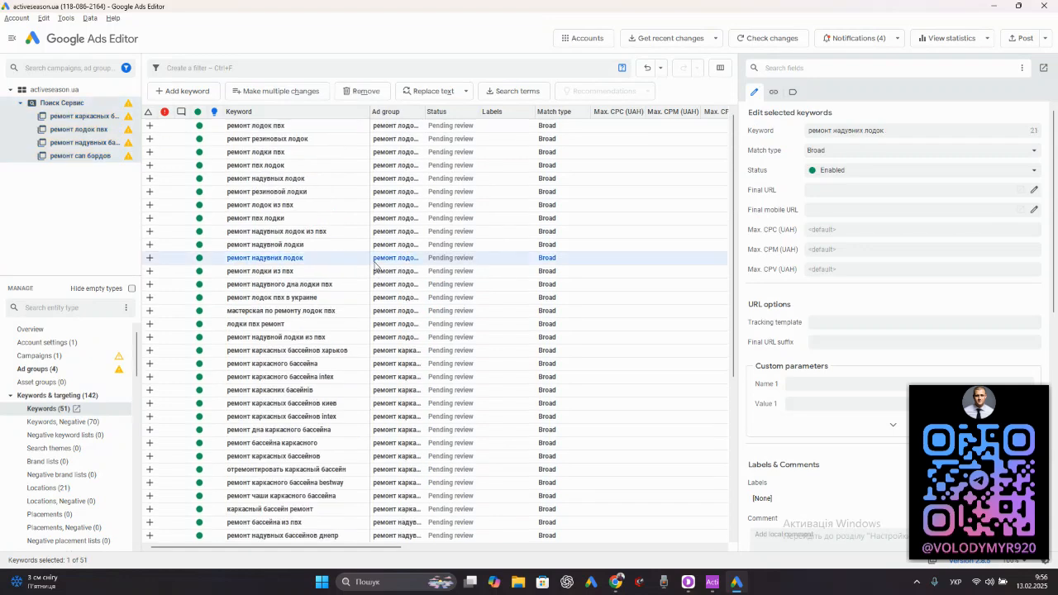
key("ctrl+a")
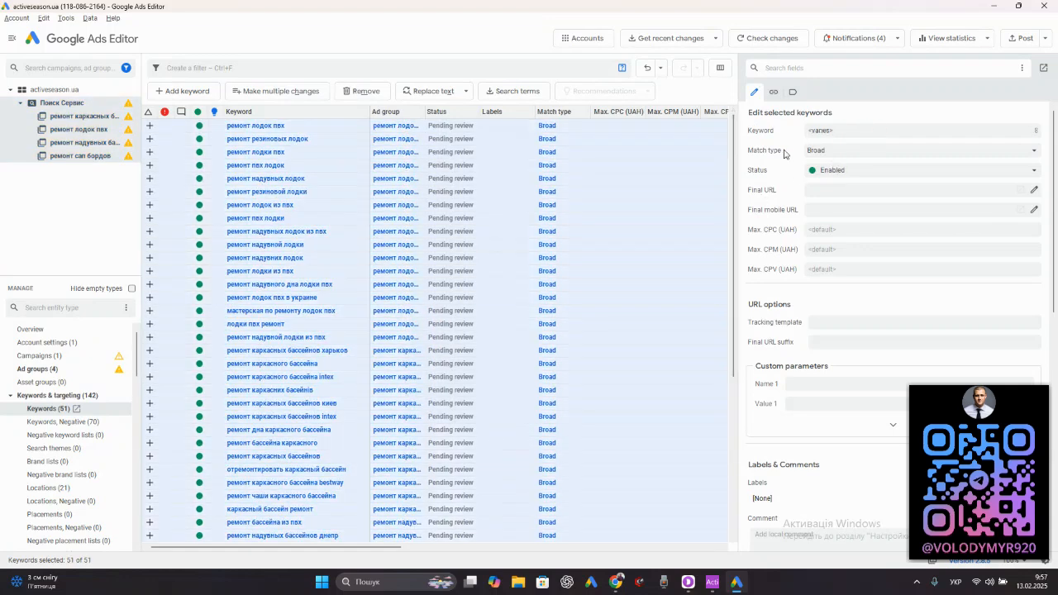
left_click(821, 150)
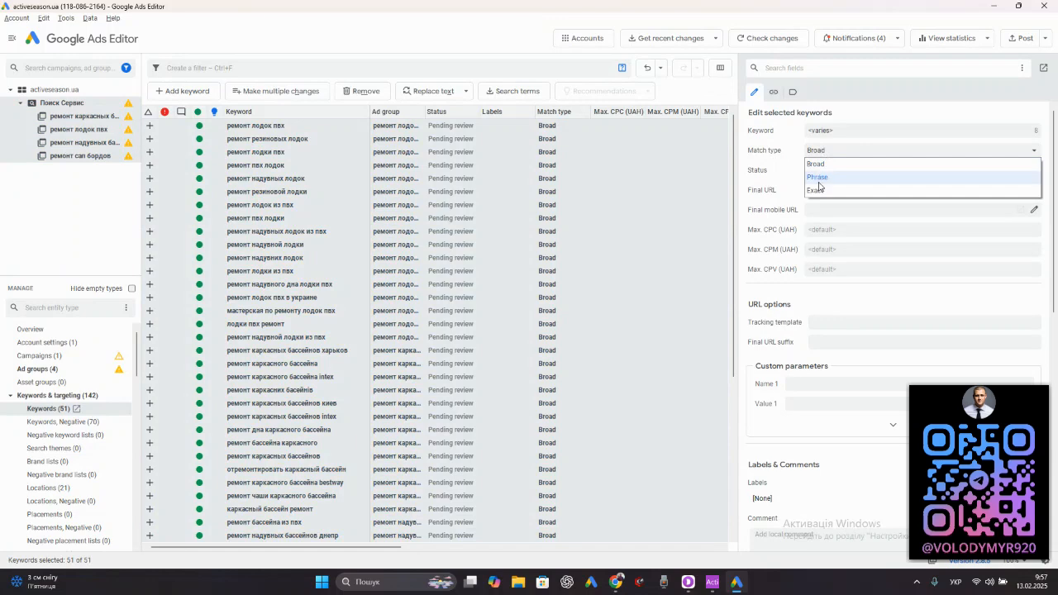
left_click(818, 178)
left_click(639, 264)
scroll(640, 267, "down", 6)
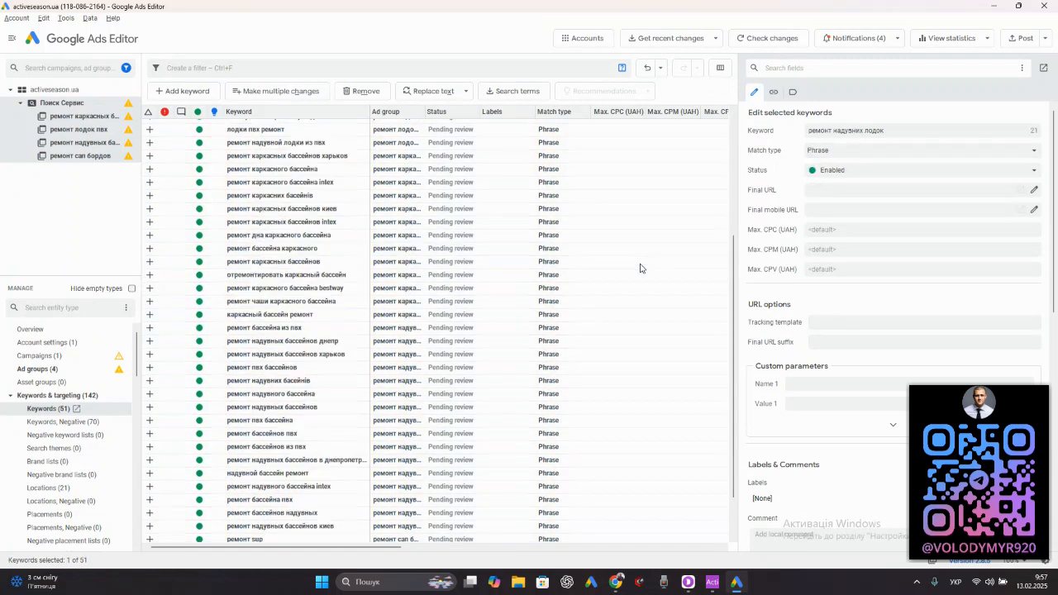
scroll(641, 268, "up", 6)
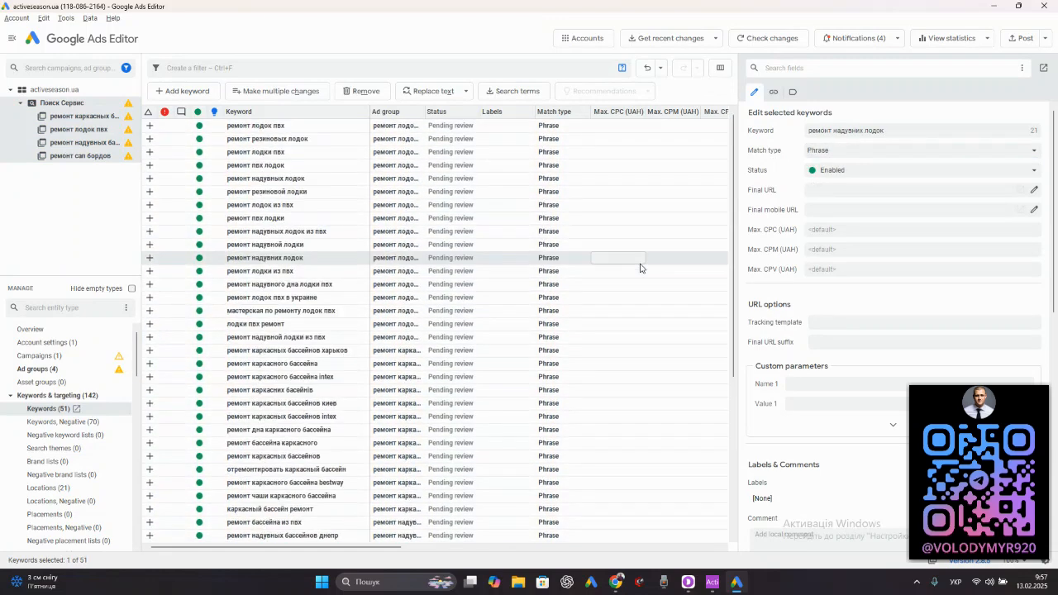
Step: Post the selected campaign's changes to Google Ads, then switch back to the Google Sheets file
left_click(1018, 38)
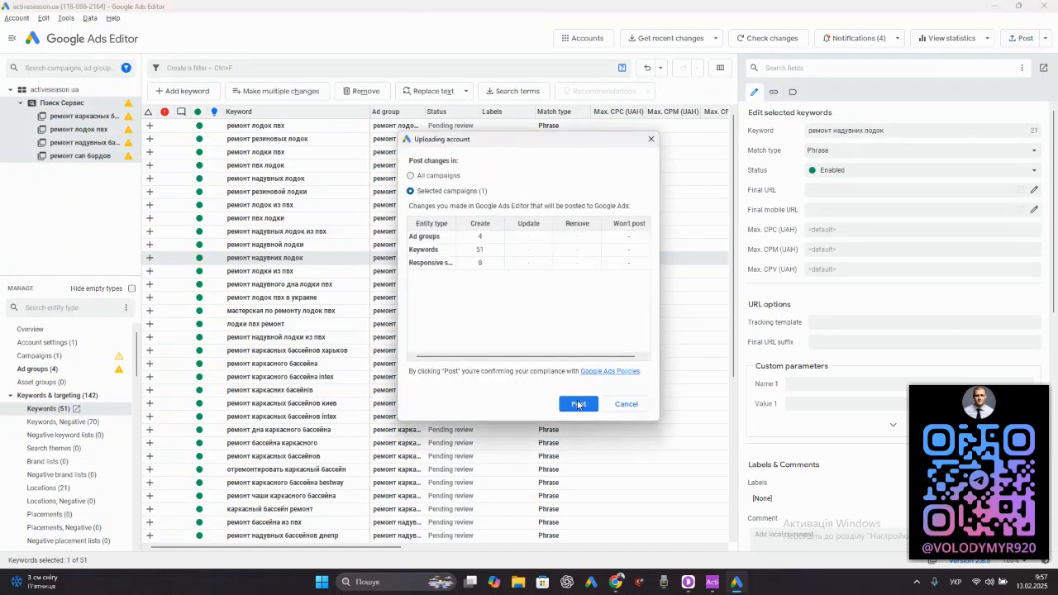
left_click(578, 403)
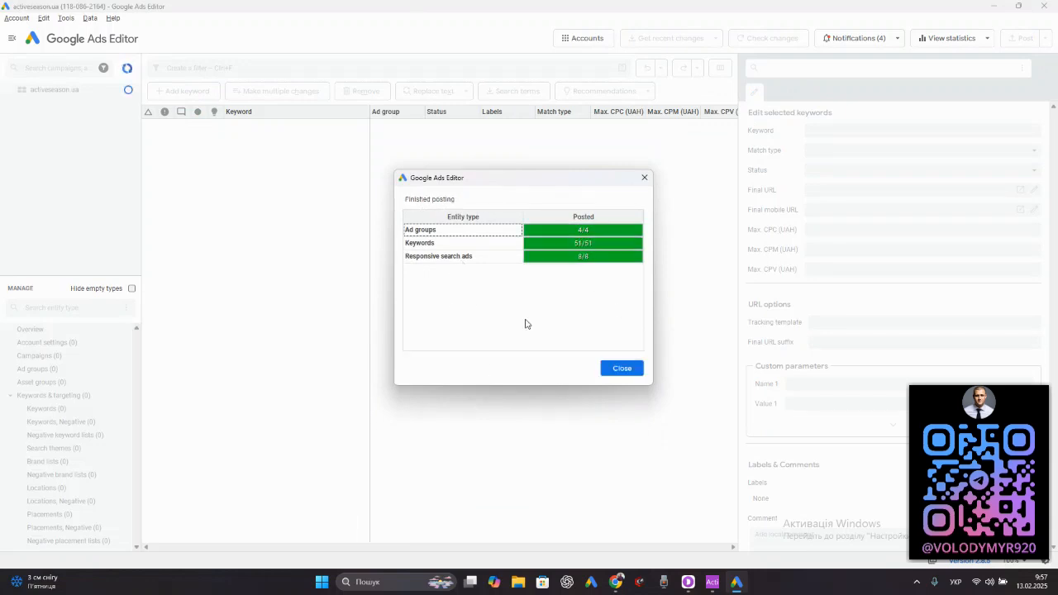
left_click(612, 367)
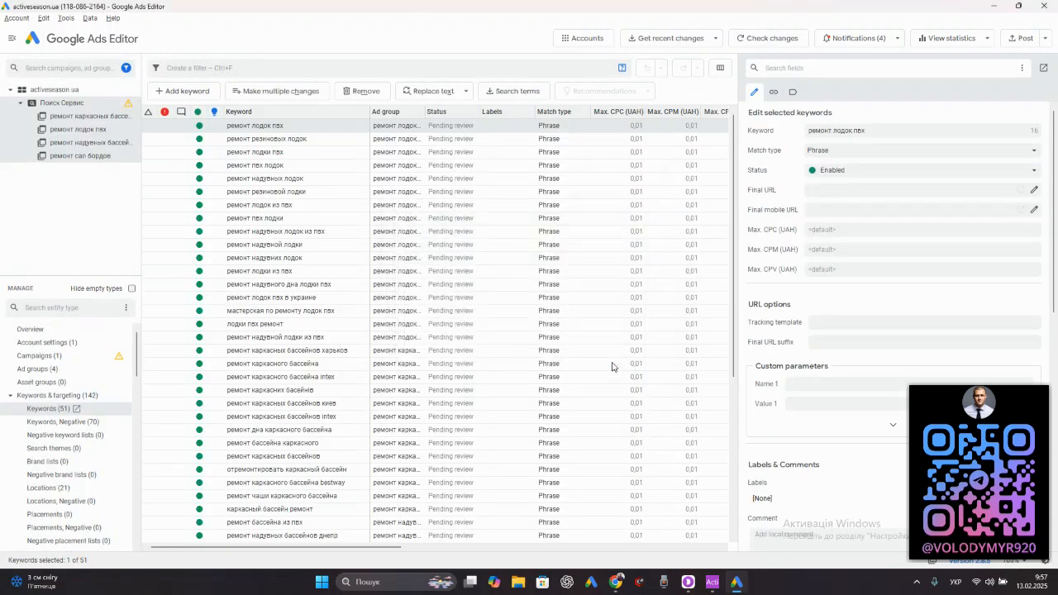
key("alt+Tab")
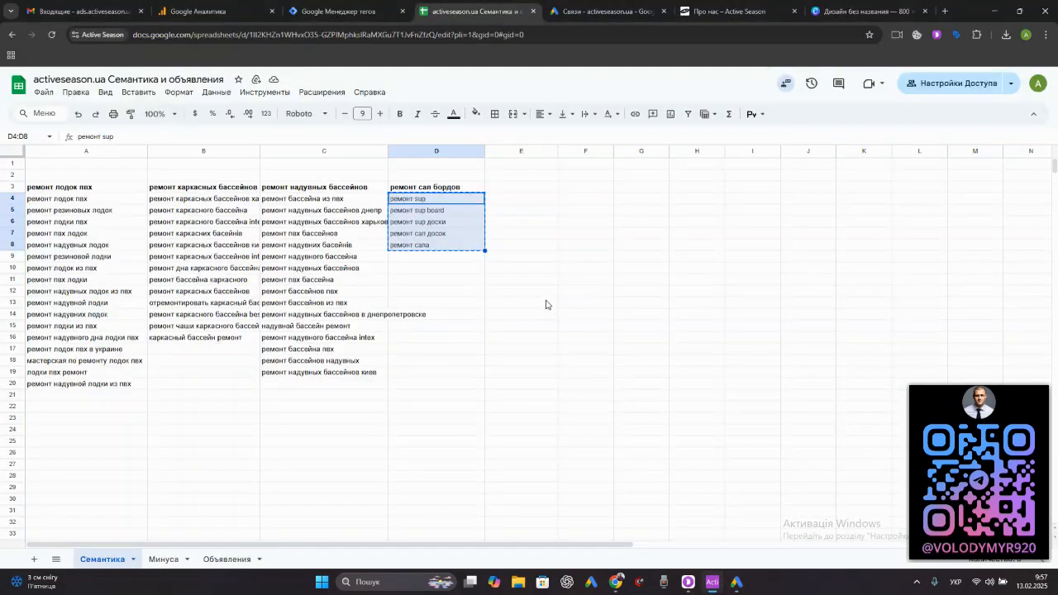
Step: Switch to Google Ads in the browser, open the ad groups of the Поиск Сервис campaign and reload the page
left_click(583, 11)
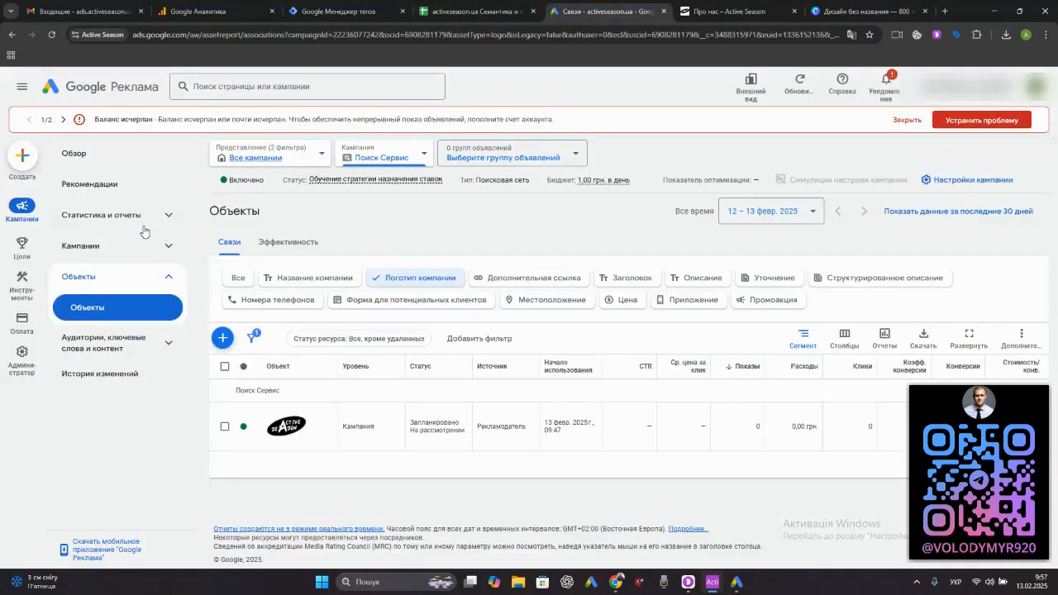
left_click(95, 252)
left_click(85, 276)
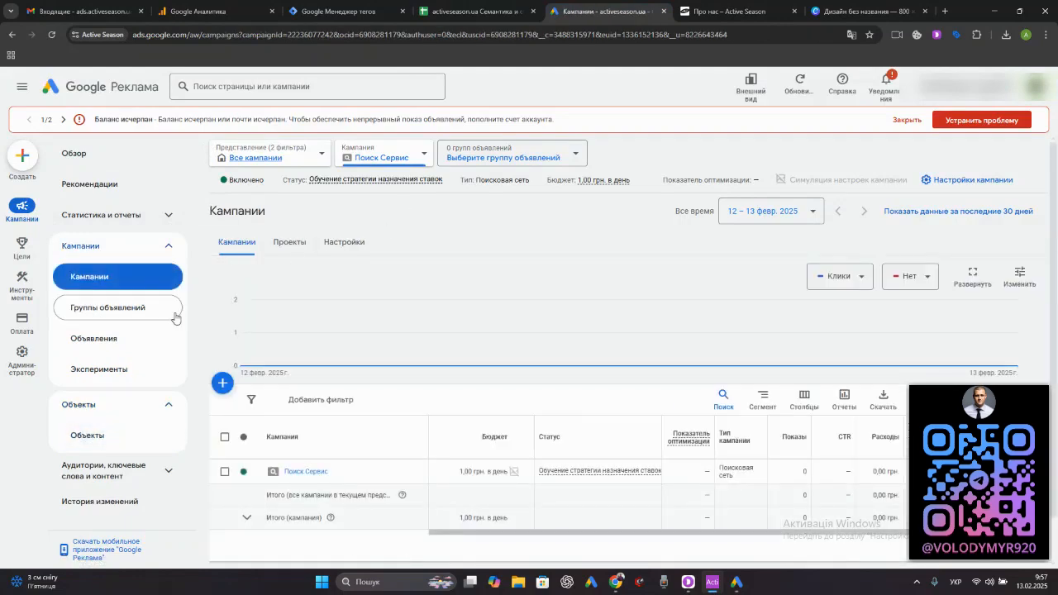
left_click(111, 309)
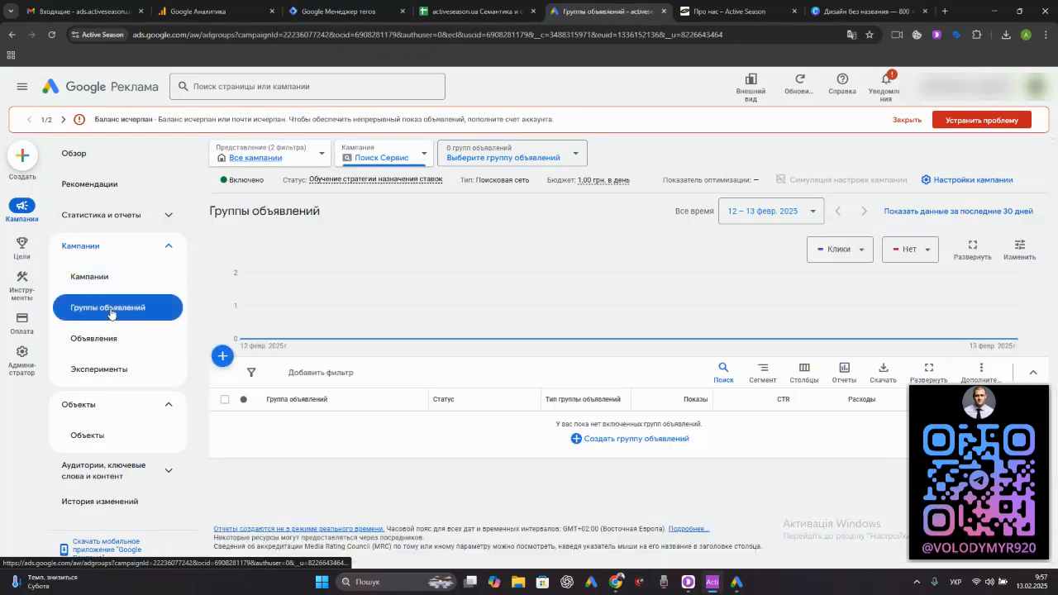
left_click(53, 36)
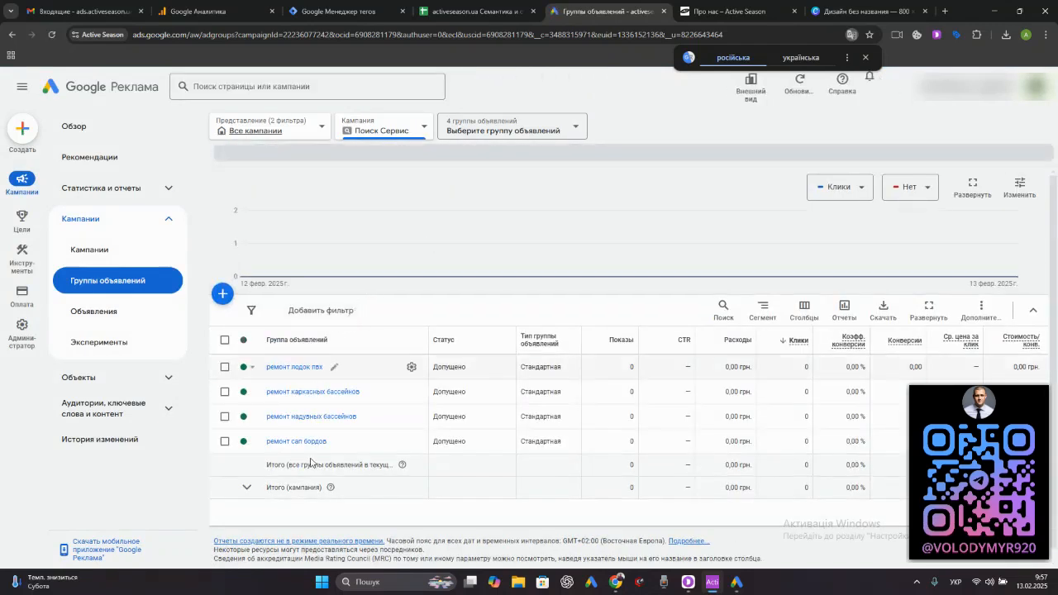
Step: Open the search keywords of the Поиск Сервис campaign and check their match types and ad groups
left_click(132, 413)
left_click(116, 470)
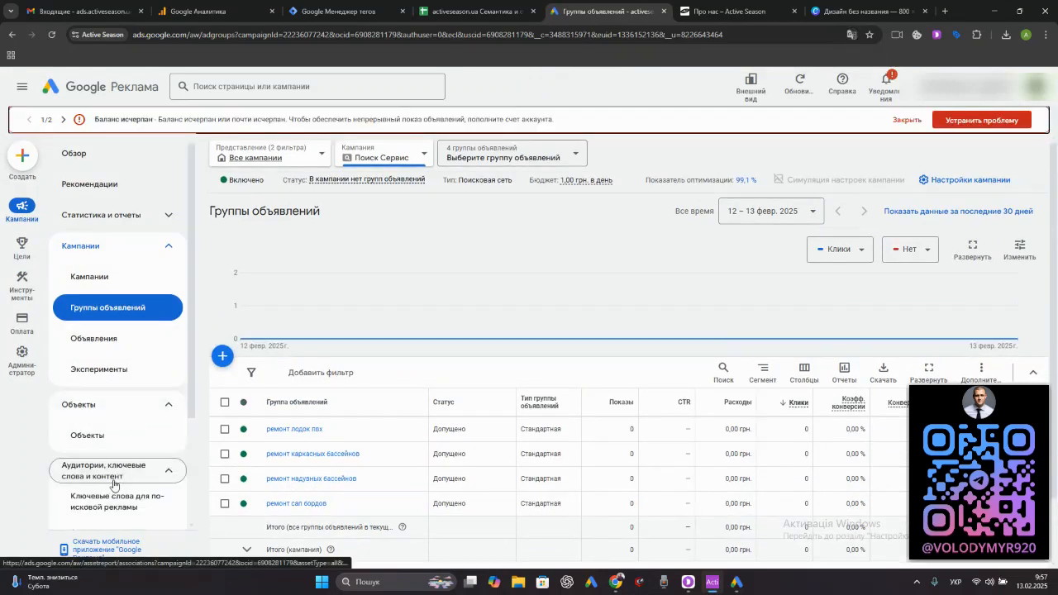
left_click(114, 506)
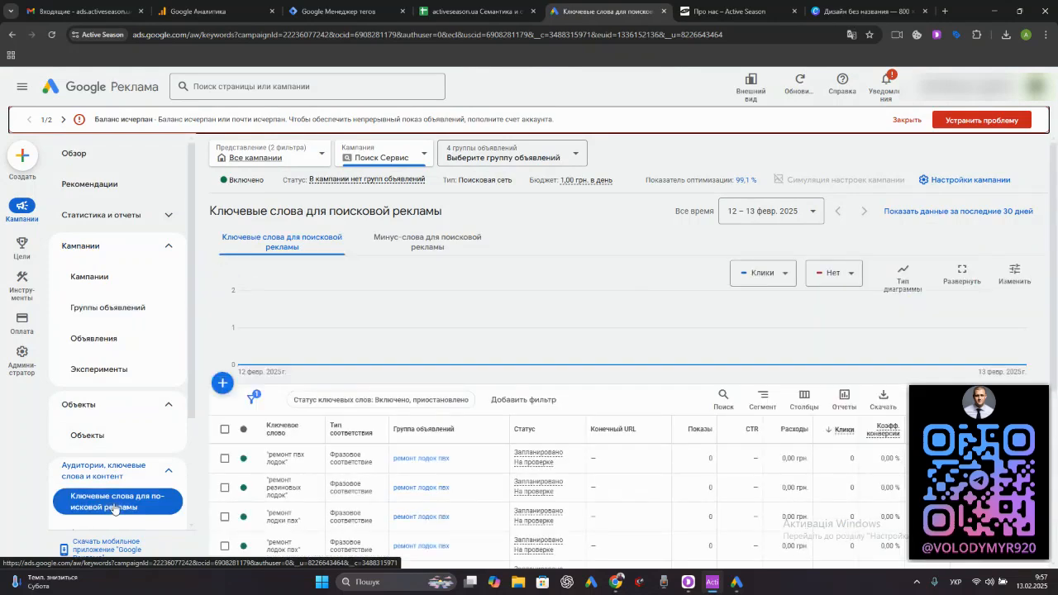
scroll(480, 323, "down", 4)
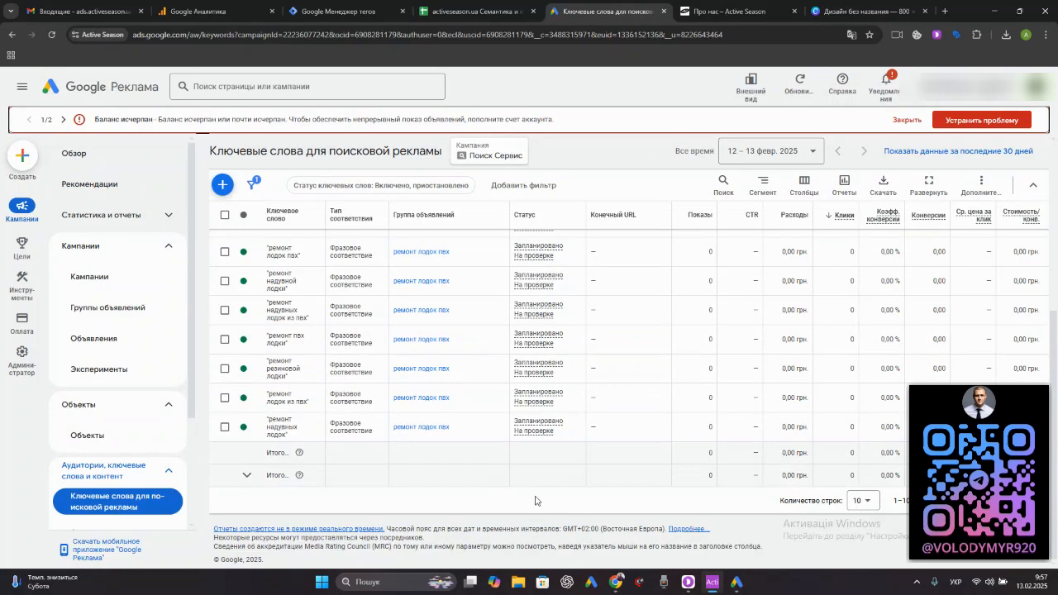
Step: Open the ads of the Поиск Сервис campaign and review the uploaded ads and their statuses for each ad group
scroll(150, 447, "down", 2)
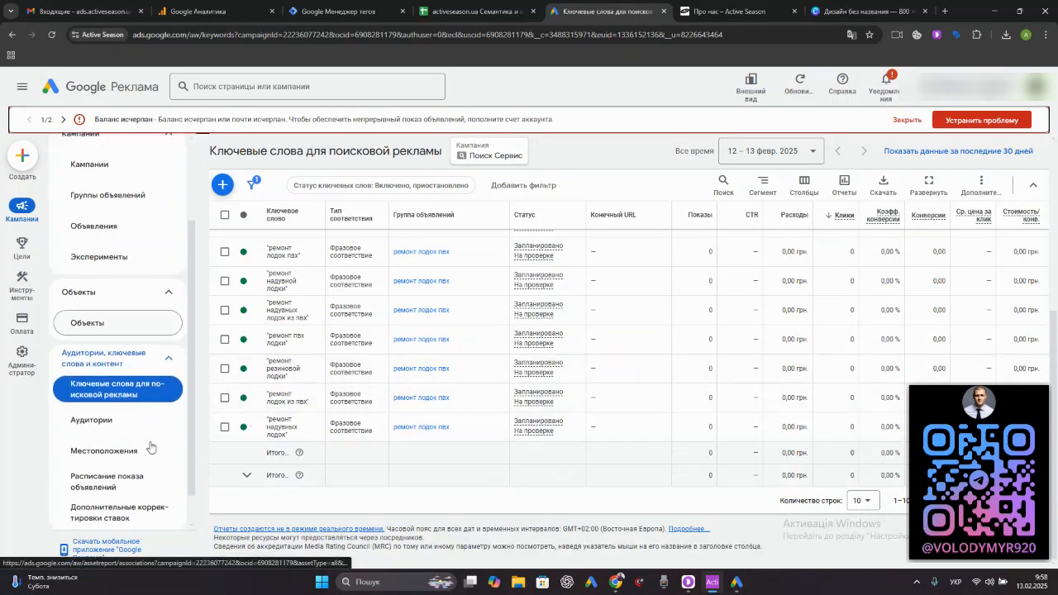
left_click(119, 225)
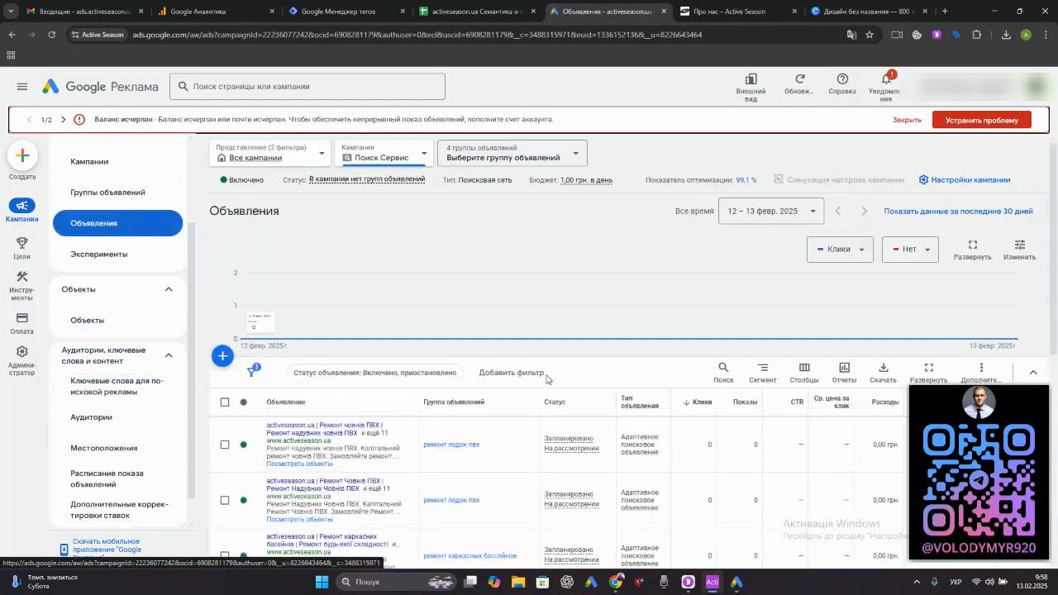
scroll(546, 379, "down", 5)
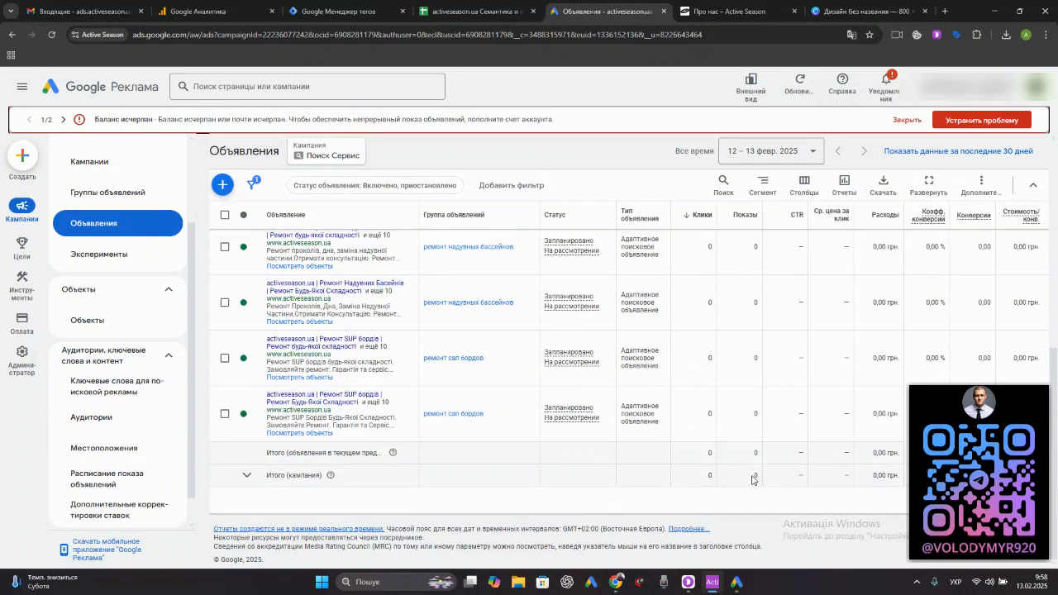
scroll(751, 479, "up", 5)
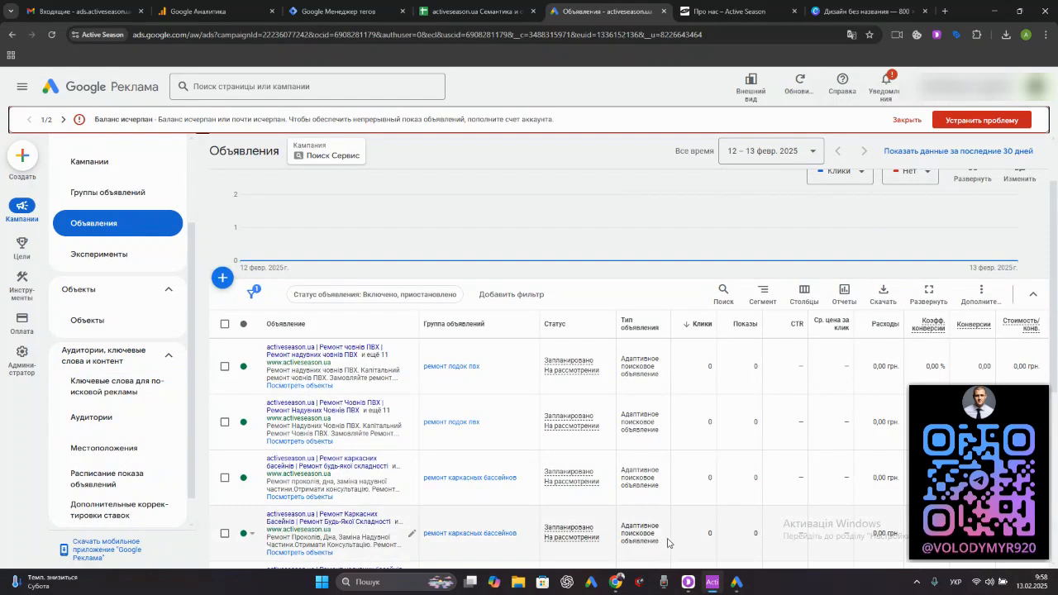
mouse_move(616, 578)
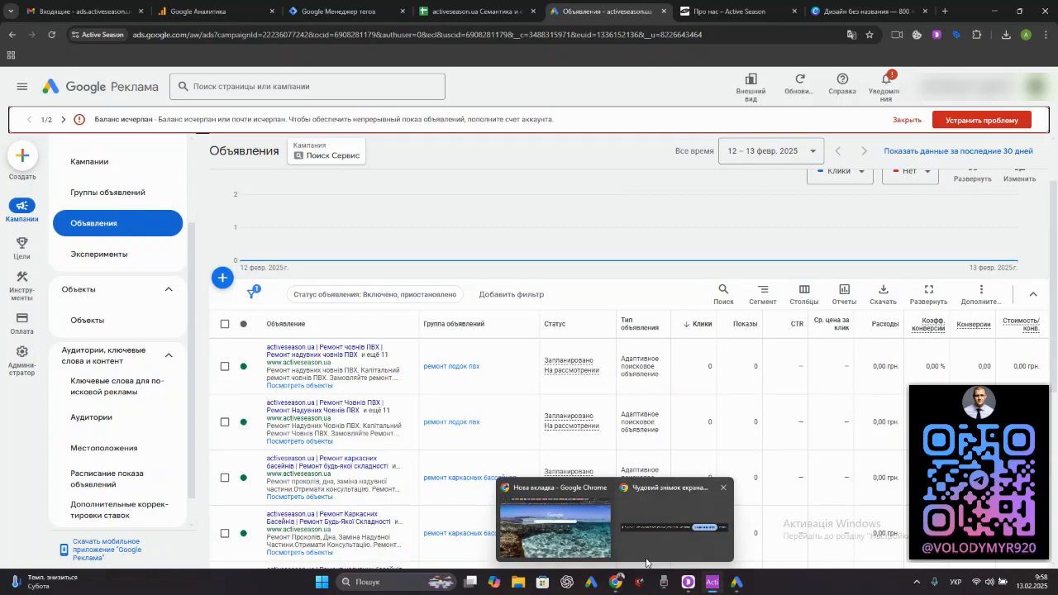
left_click(719, 505)
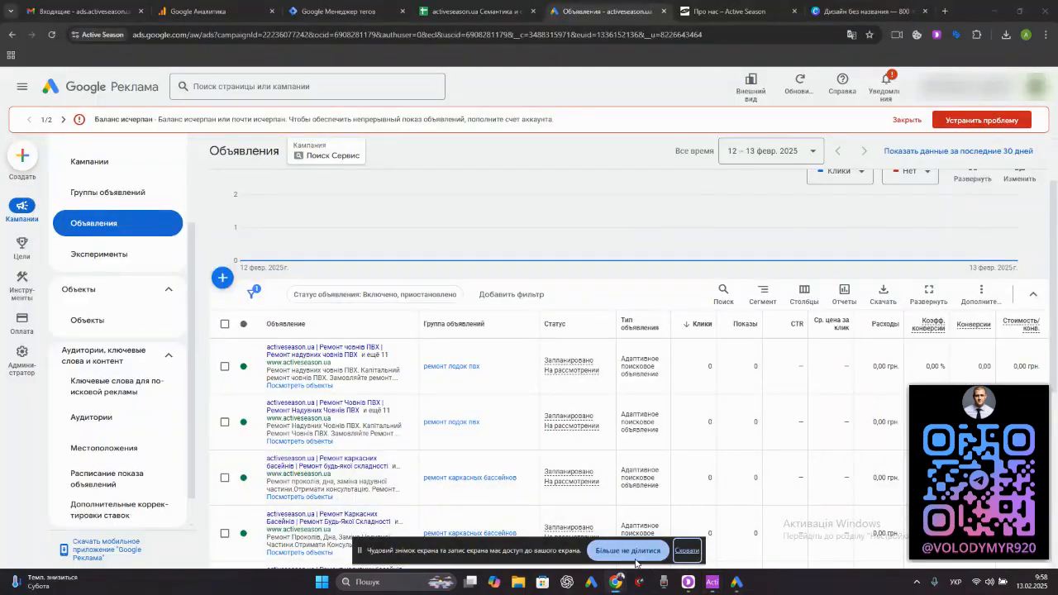